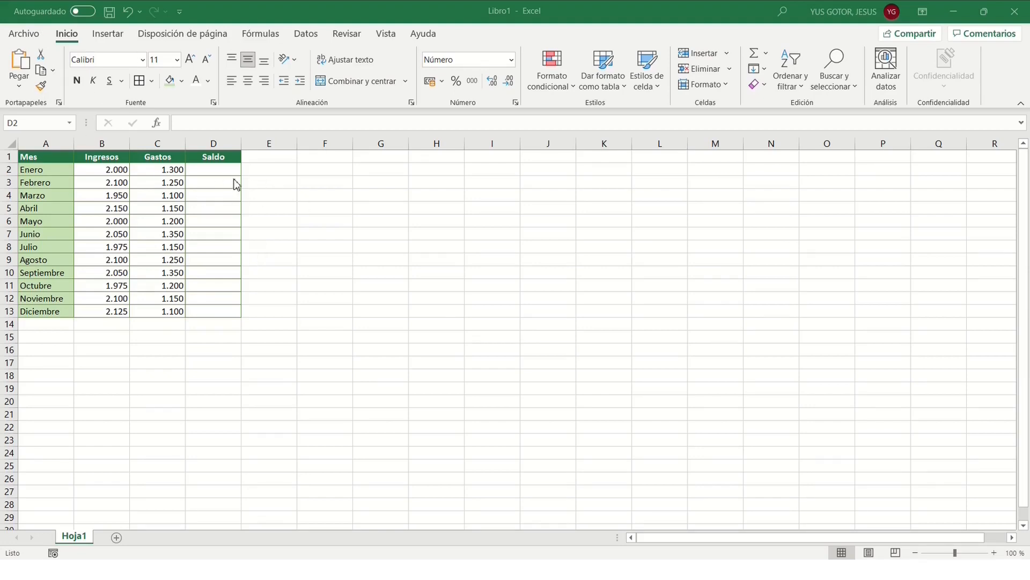
Calculate Enero's Saldo in cell D2 with the typed numbers =2000-1300
click(212, 176)
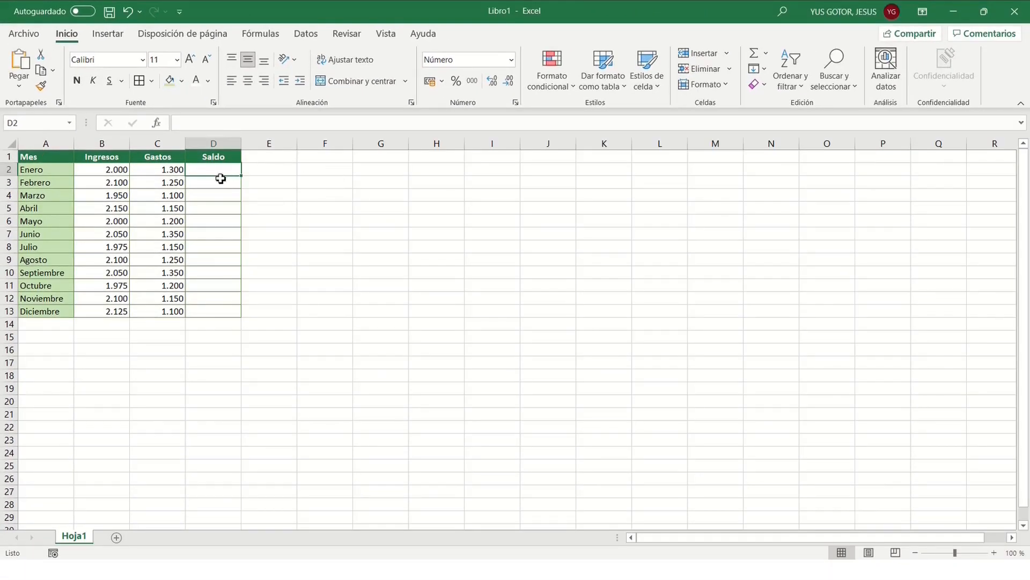
text(=)
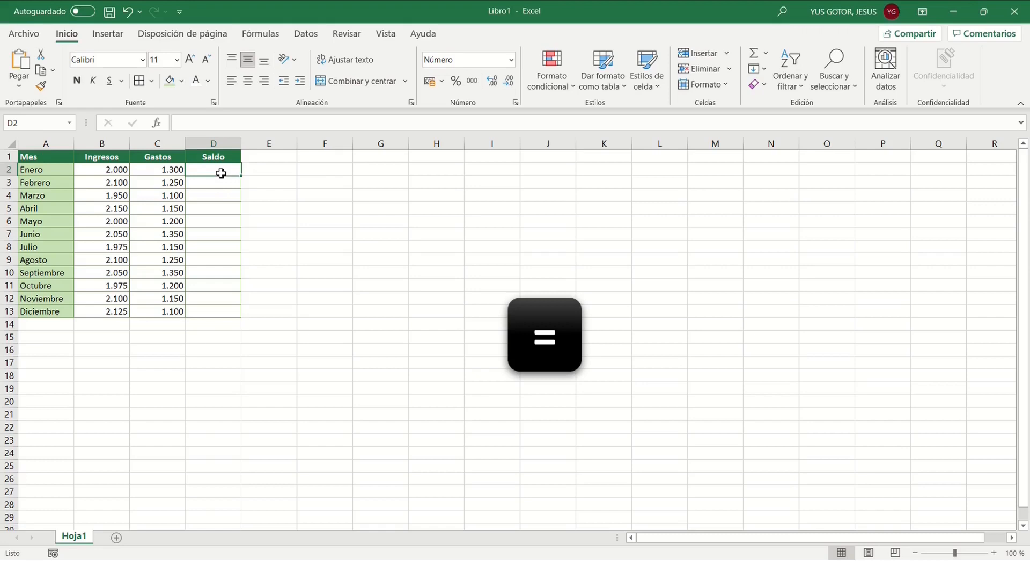
text(=)
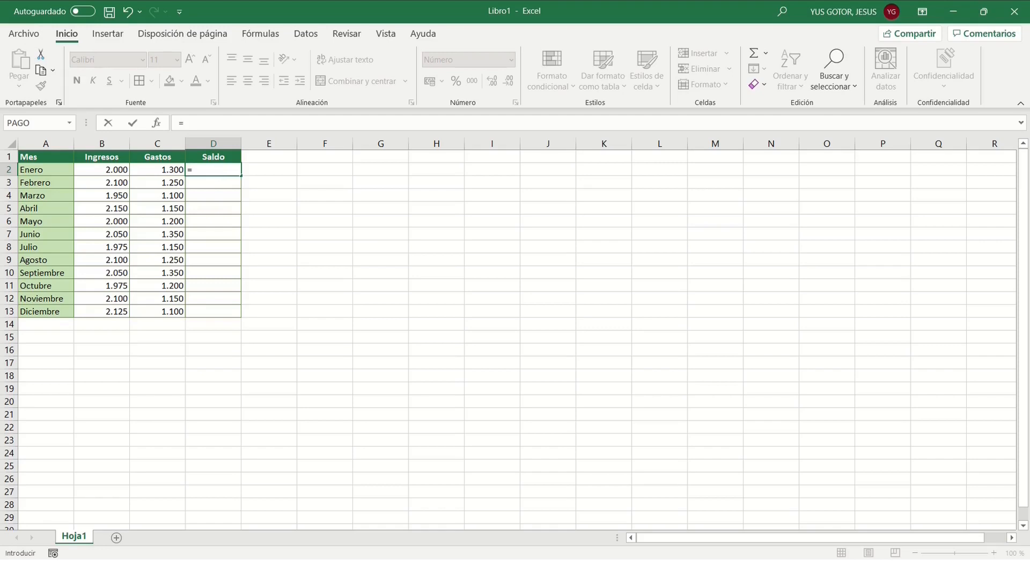
text(2000-1300)
key(Return)
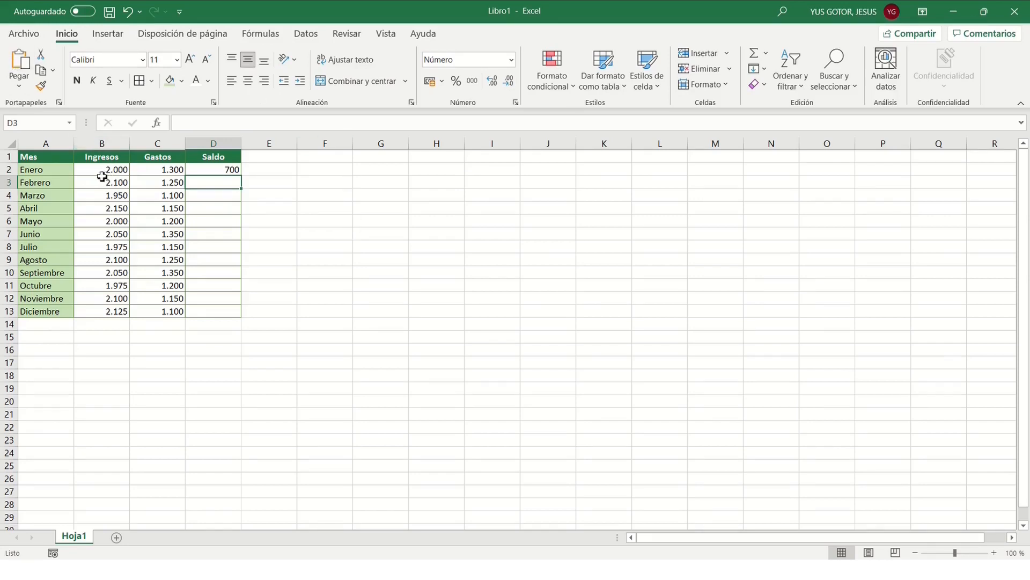
Change Enero's Ingresos in cell B2 to 2500 to test whether the Saldo updates
click(102, 173)
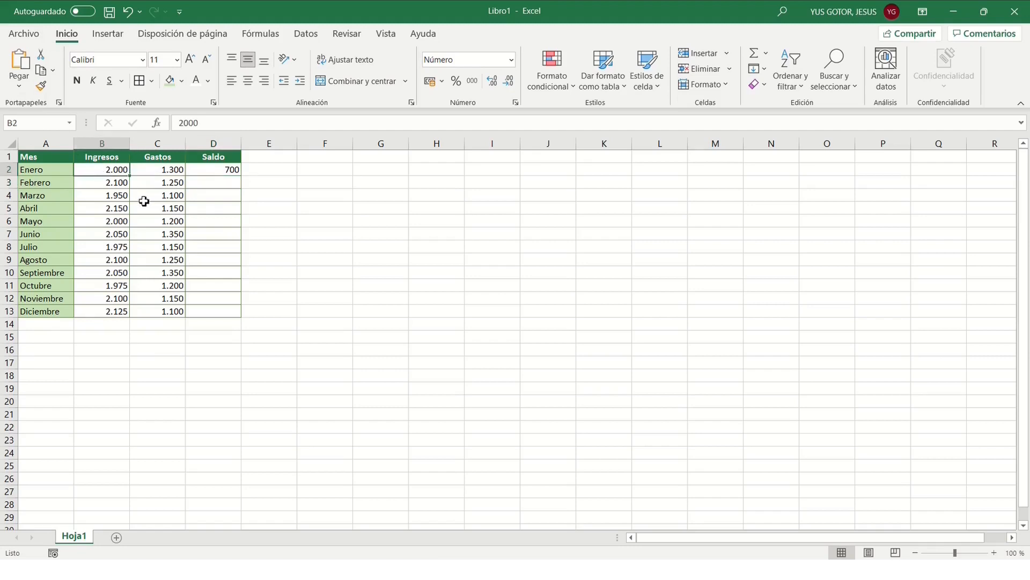
text(2500)
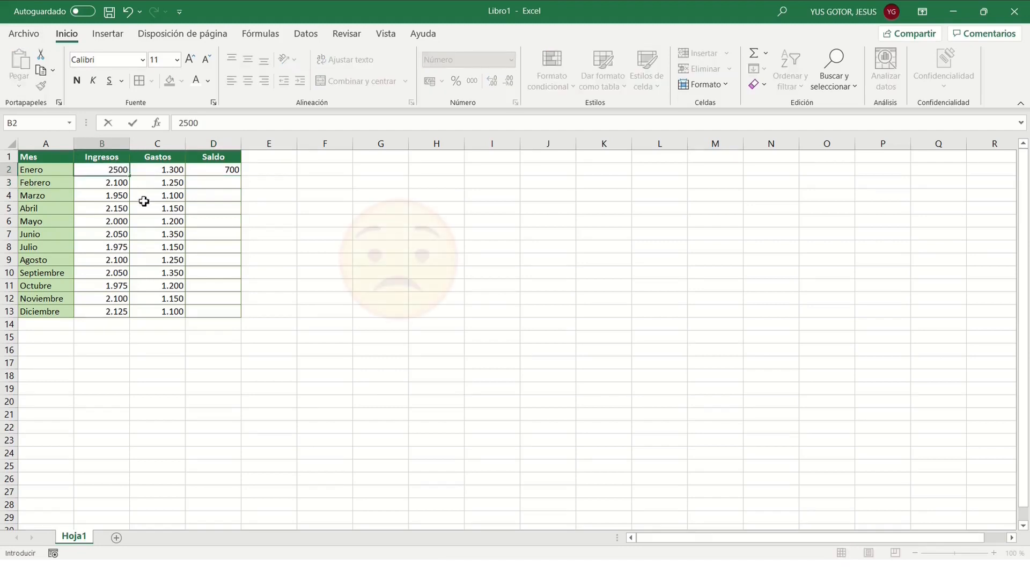
key(Return)
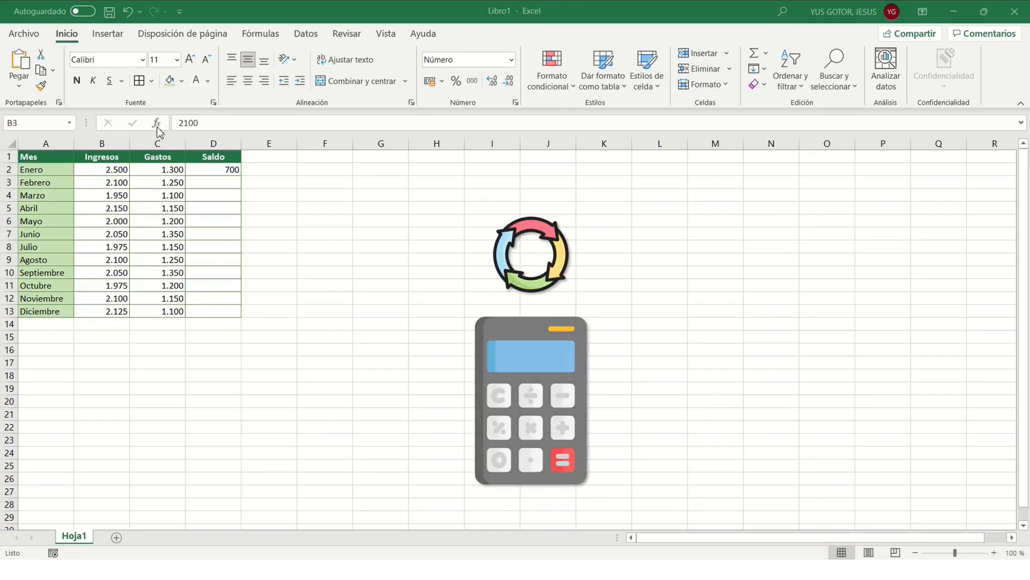
Set Enero's Ingresos in cell B2 back to 2000
click(102, 171)
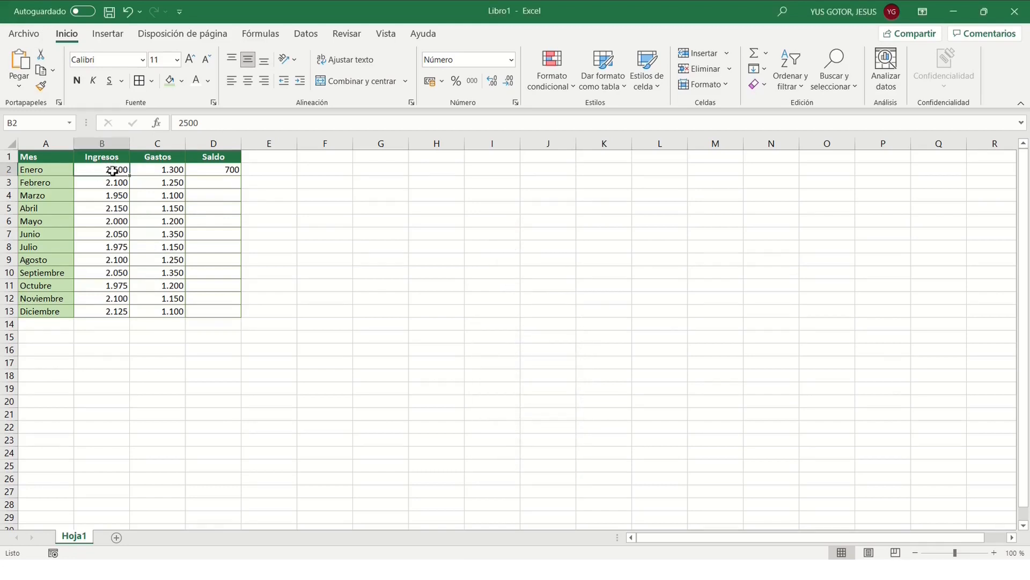
text(2.000)
key(Return)
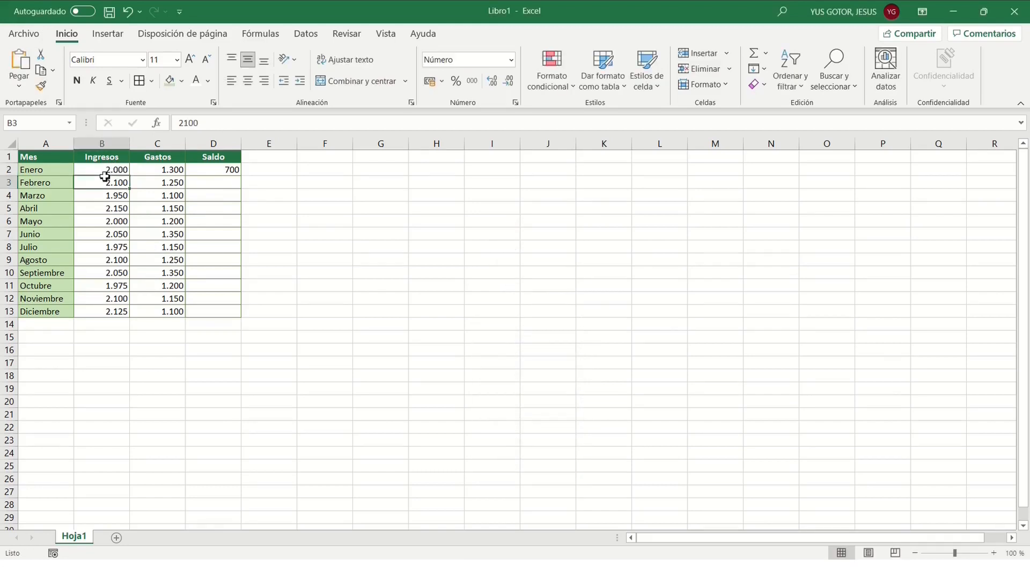
Replace the contents of Enero's Saldo cell D2 with the cell-reference formula =B2-C2
click(230, 174)
key(Delete)
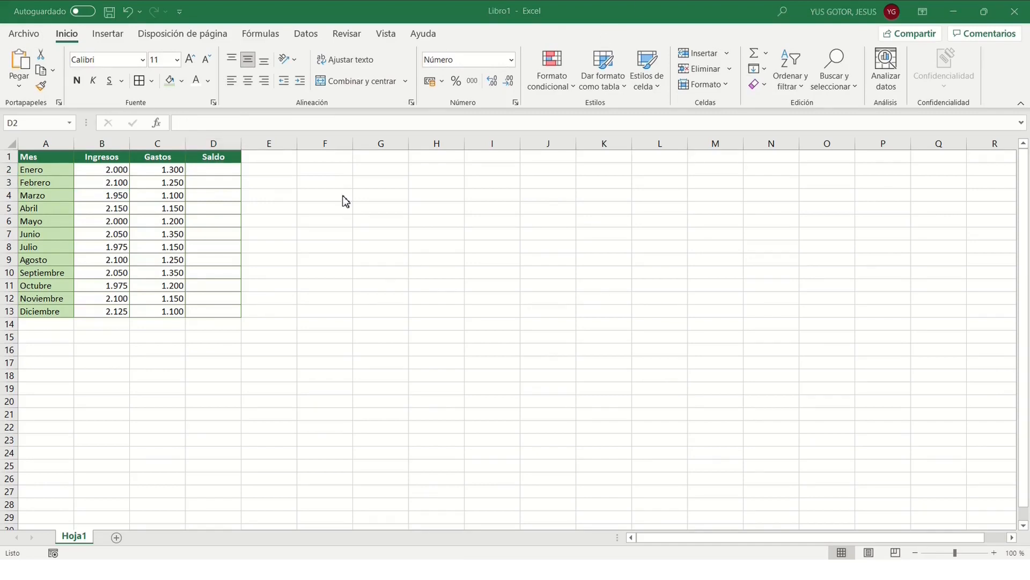
click(212, 173)
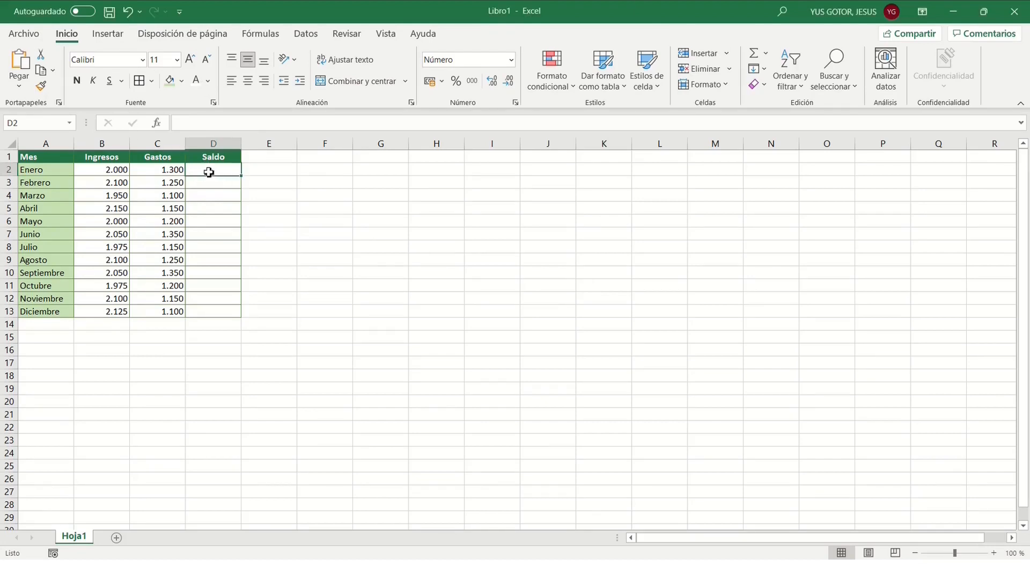
text(=)
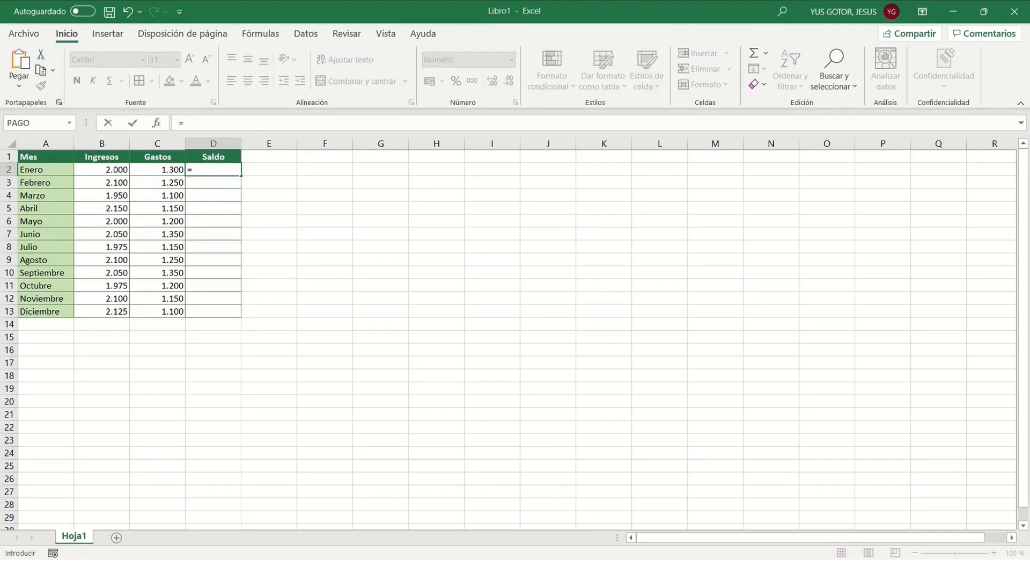
text(B)
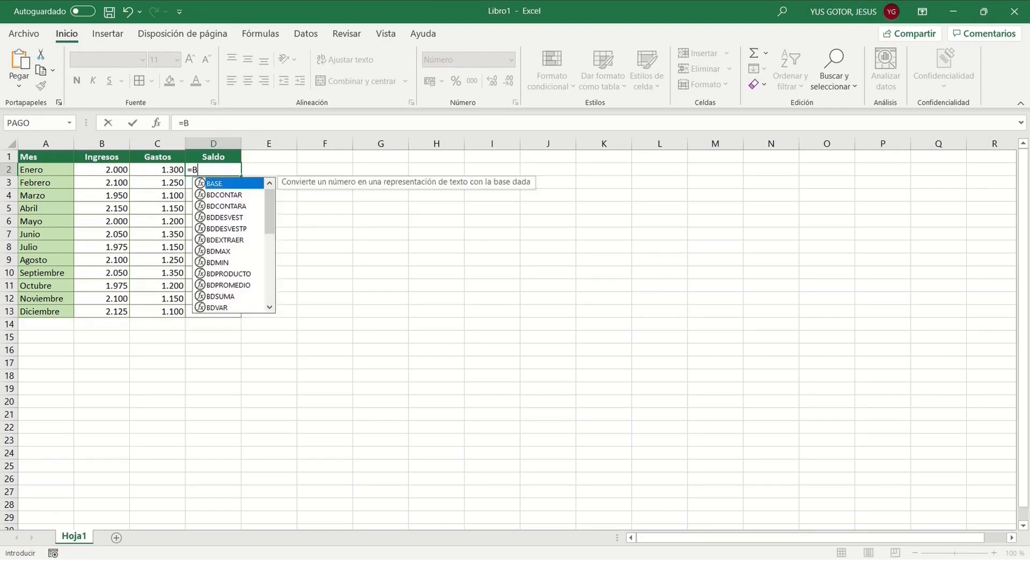
text(2-)
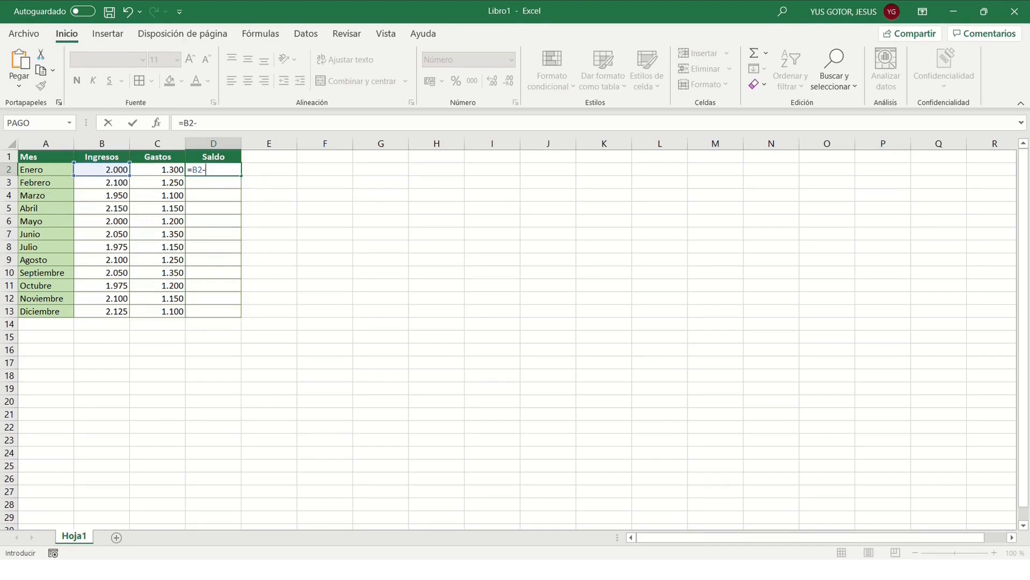
text(C2)
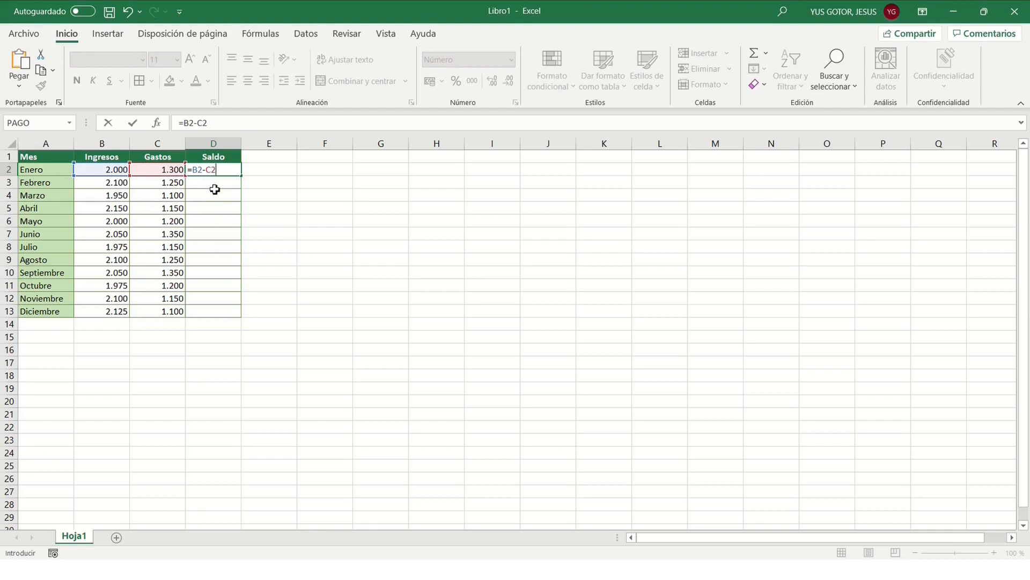
key(Return)
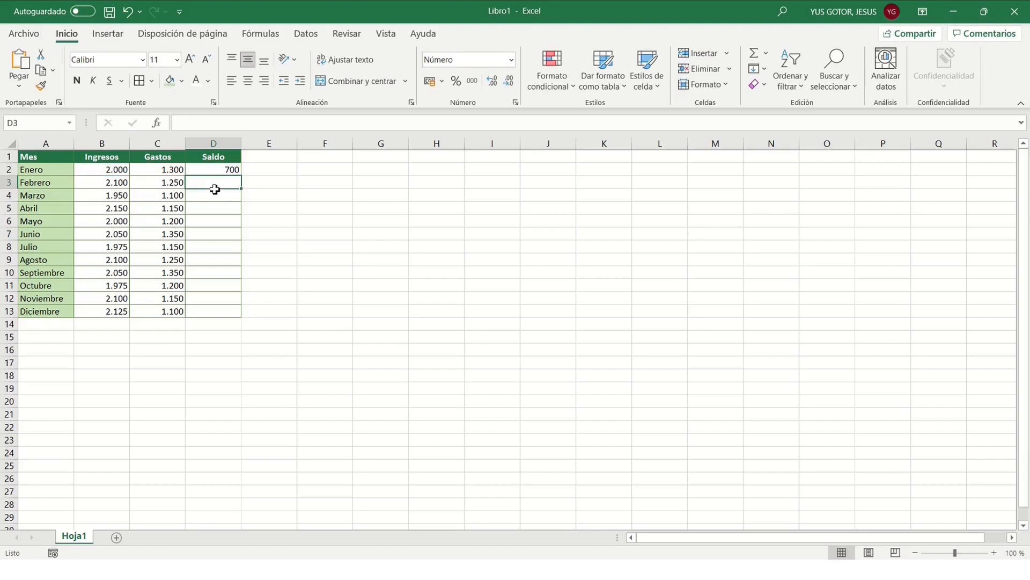
Set Enero's Ingresos in cell B2 to 2500 to test the reference formula in D2
click(100, 169)
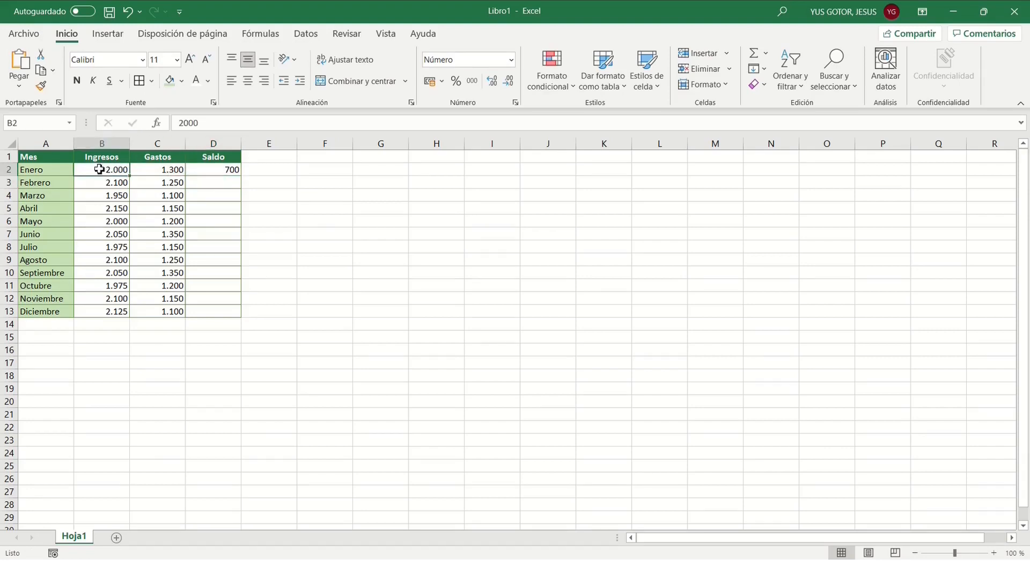
text(2500)
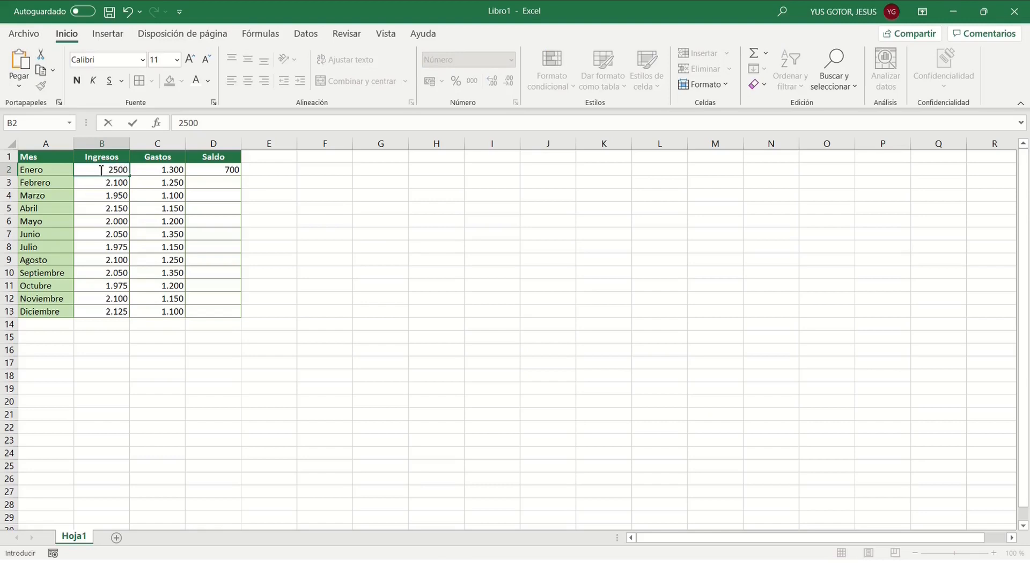
key(Return)
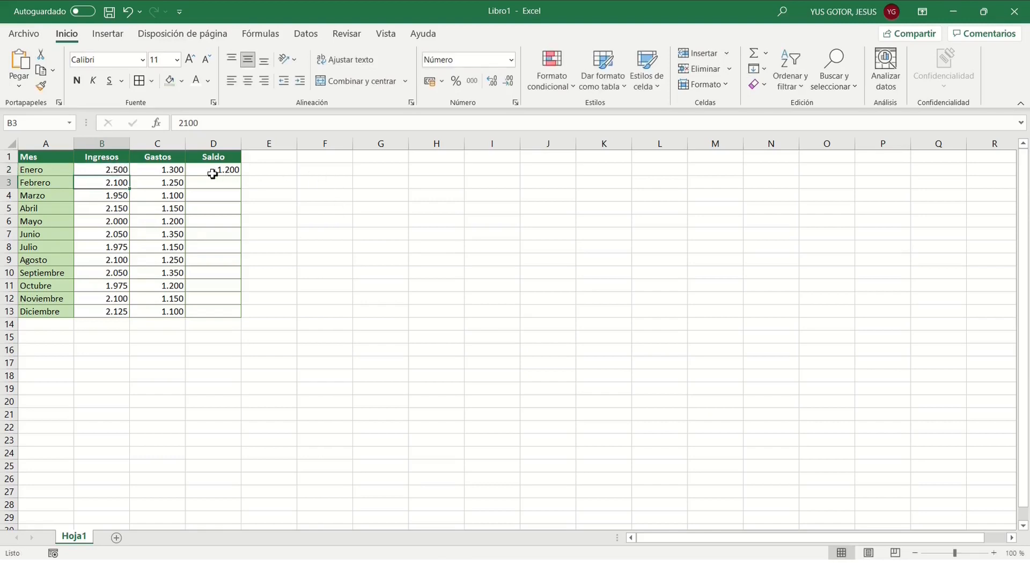
Restore Enero's Ingresos in cell B2 to 2000
click(99, 175)
text(2000)
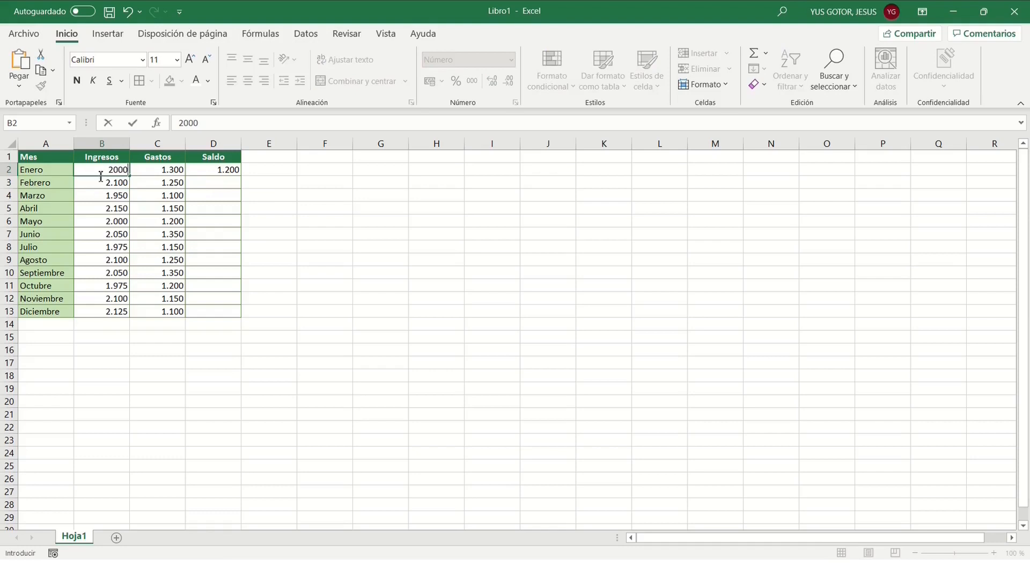
key(Return)
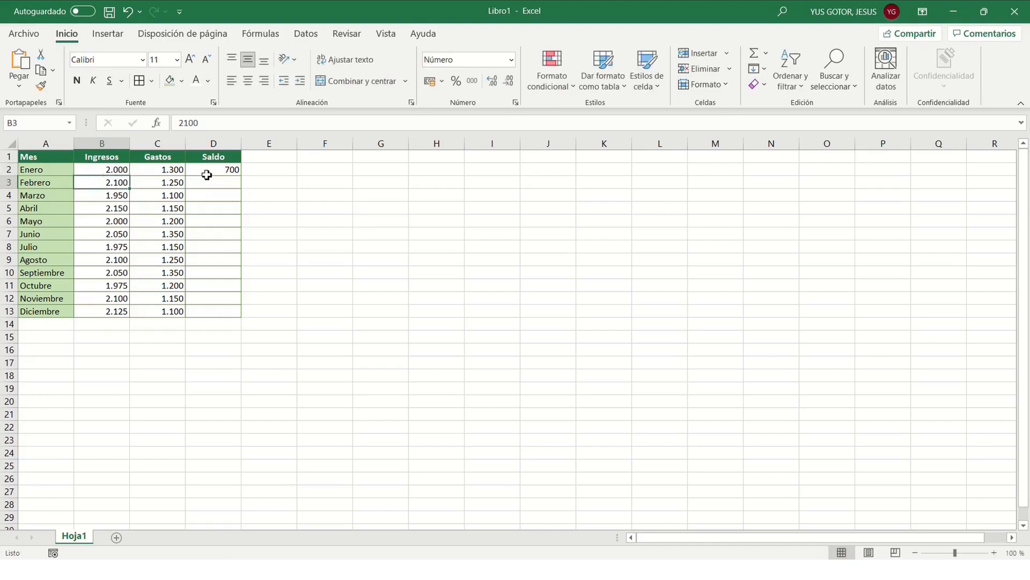
Inspect the contents of cells D2 and C2 to compare a formula cell with a cell holding a plain number
click(207, 175)
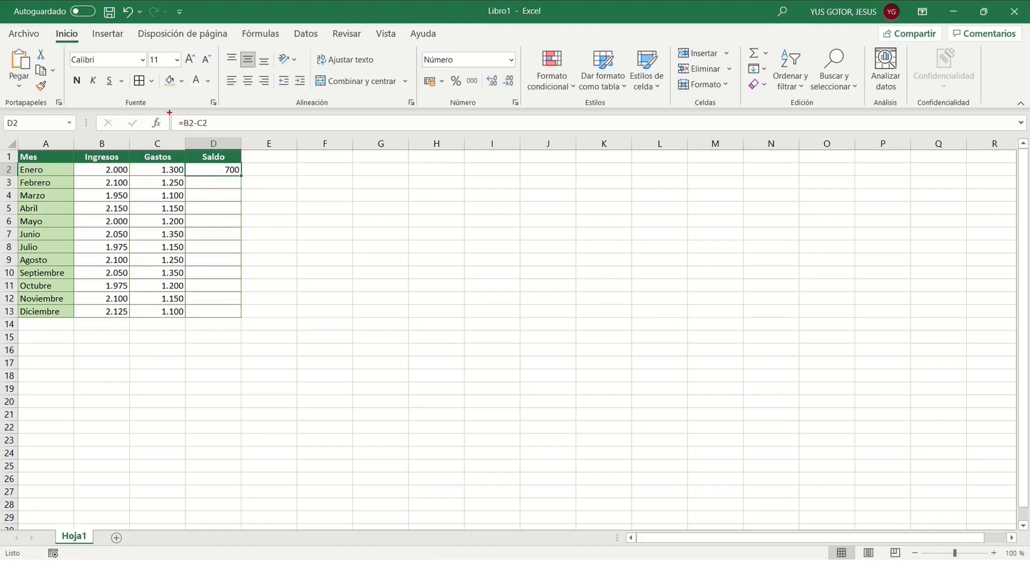
drag(171, 114, 231, 134)
drag(233, 176, 253, 219)
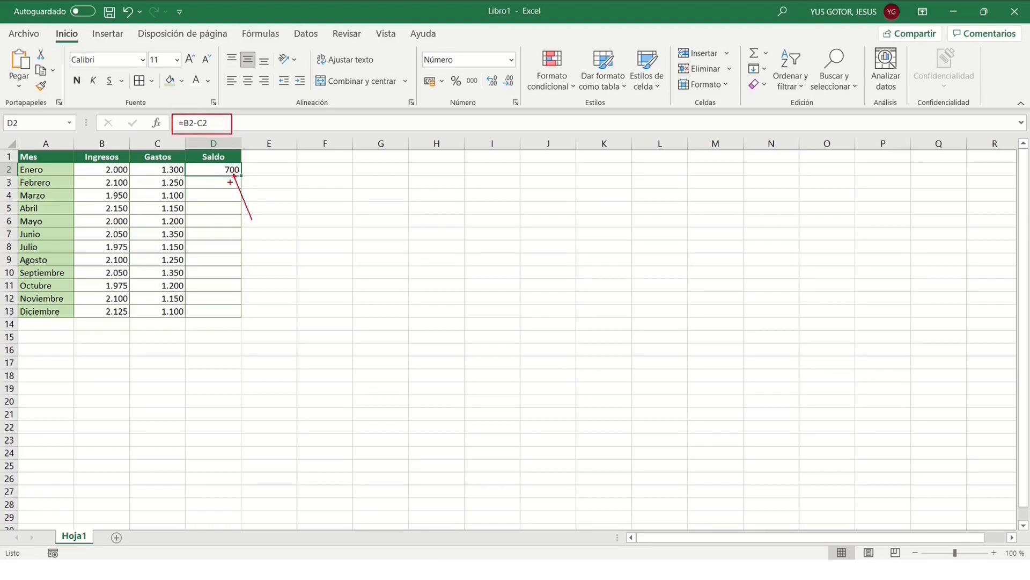
key(Escape)
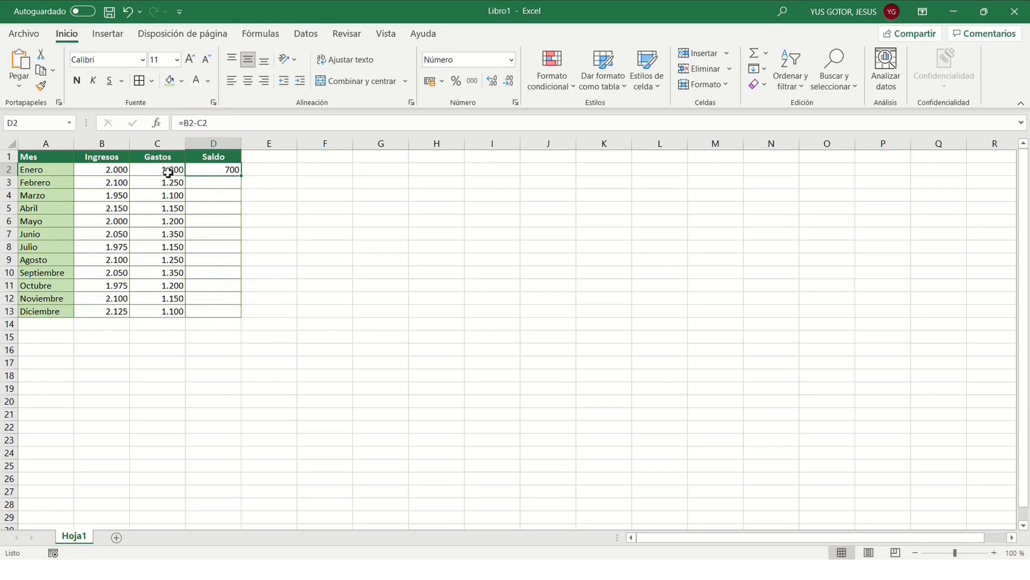
click(158, 175)
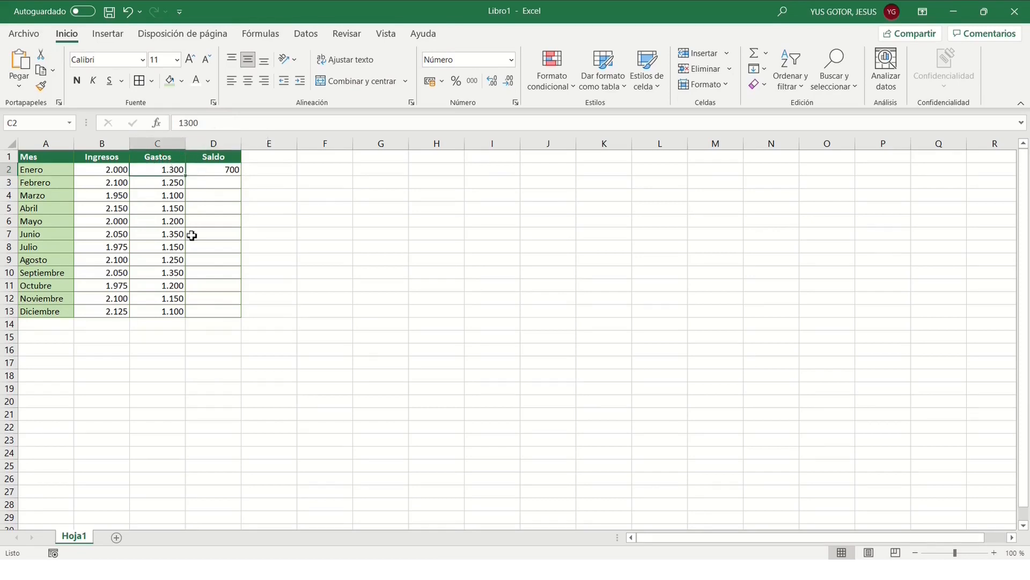
click(212, 175)
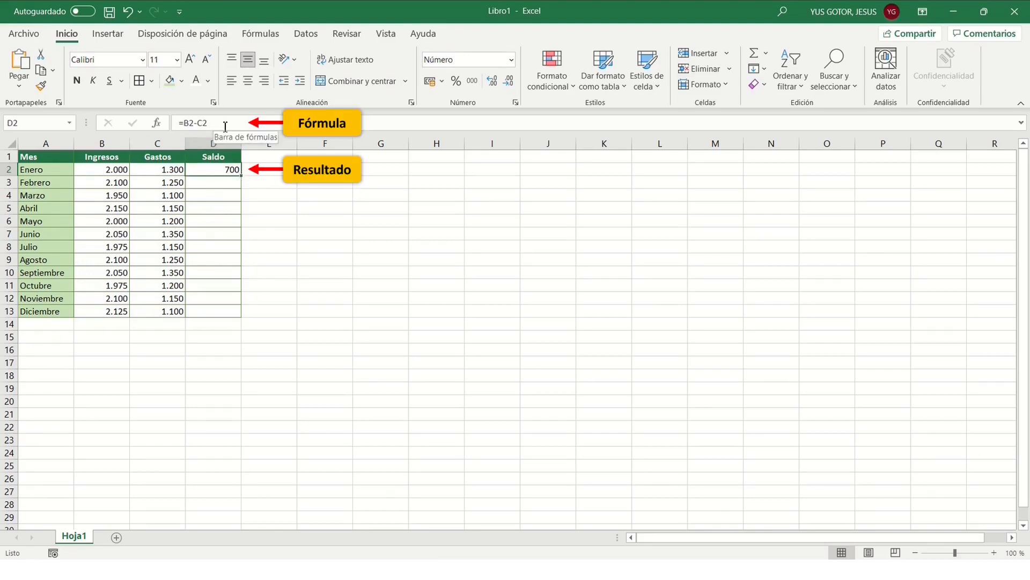
Clear D2 and rebuild Enero's Saldo formula =B2-C2 by moving to the referenced cells instead of writing their names
key(Delete)
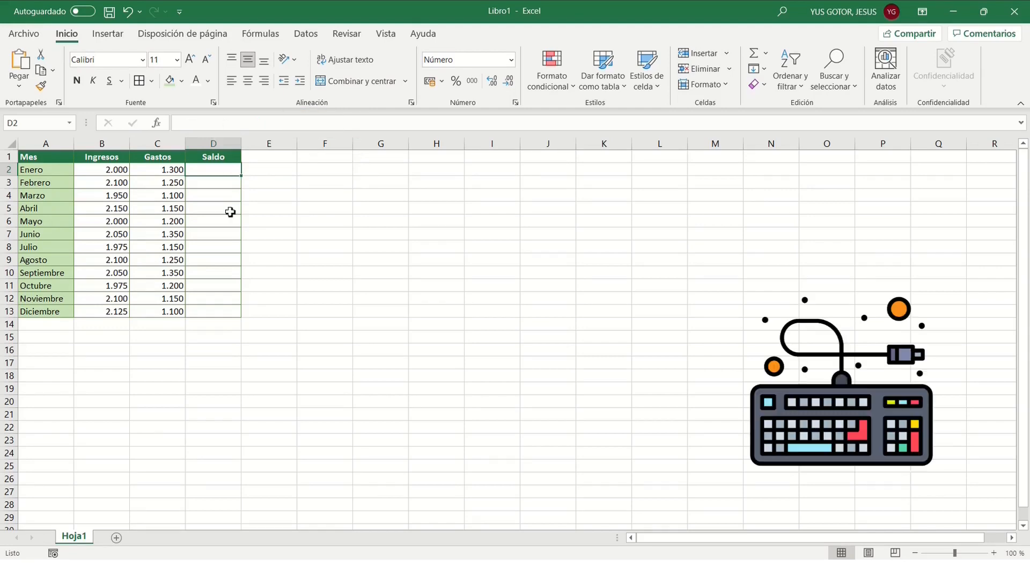
text(=)
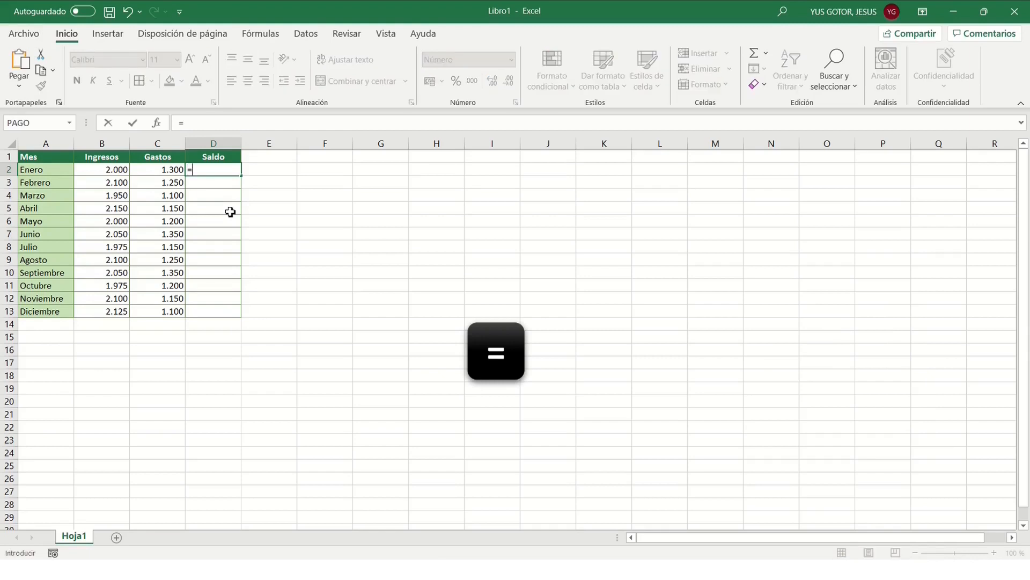
key(Left)
key(Left)
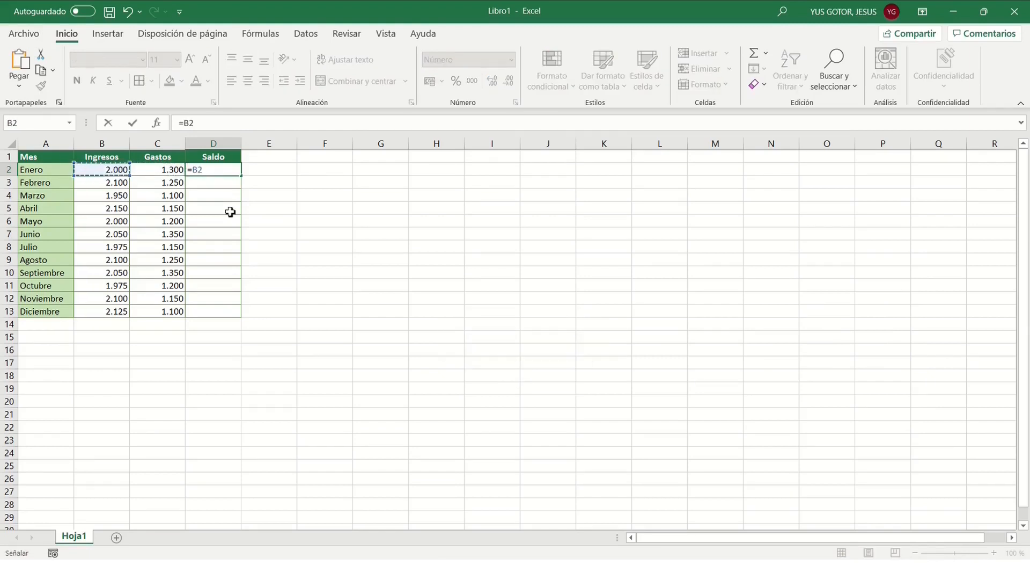
text(-)
key(Left)
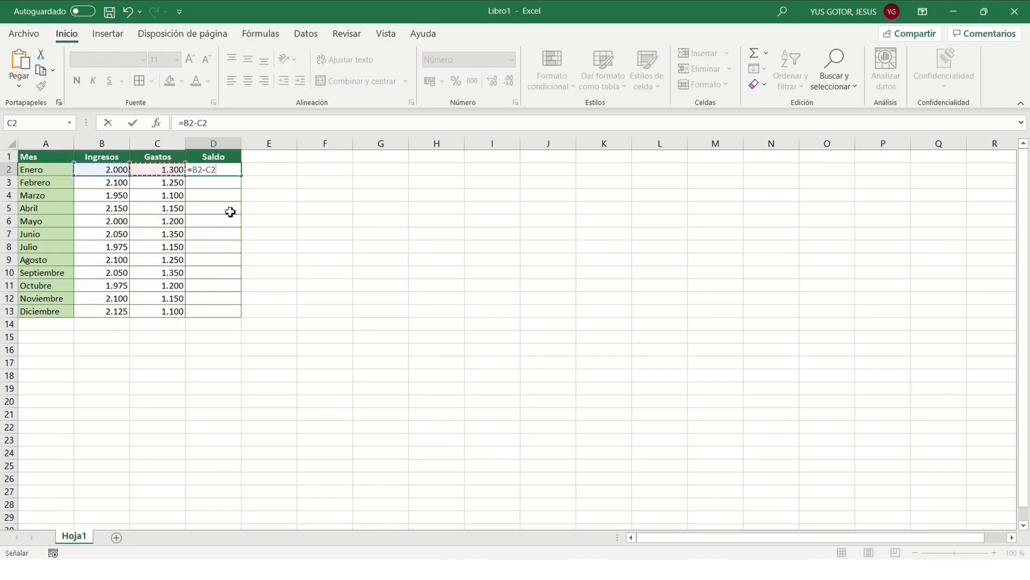
key(Return)
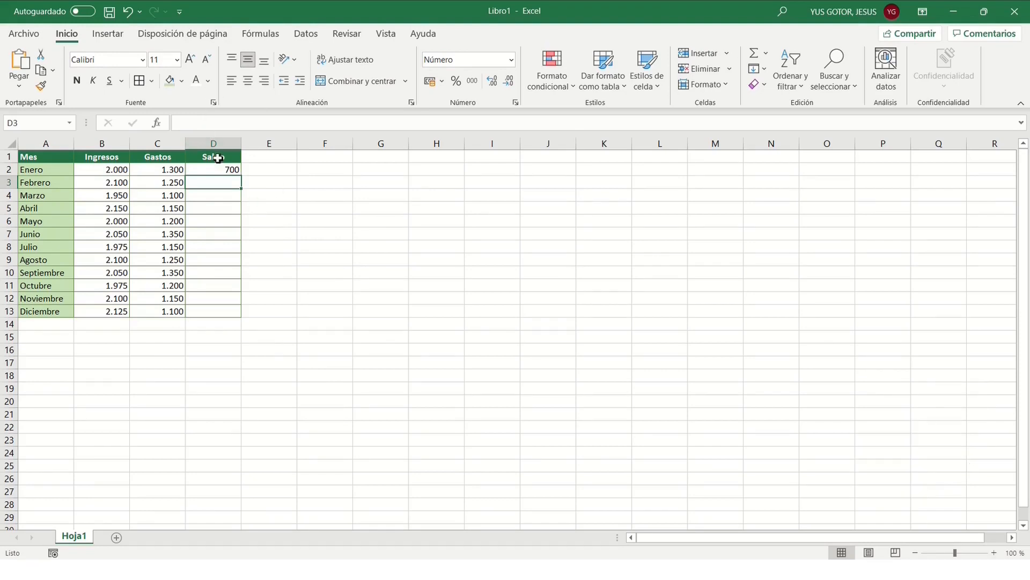
Clear D2 and rebuild Enero's Saldo formula =B2-C2 by picking the Ingresos and Gastos cells directly in the sheet
click(209, 171)
key(Delete)
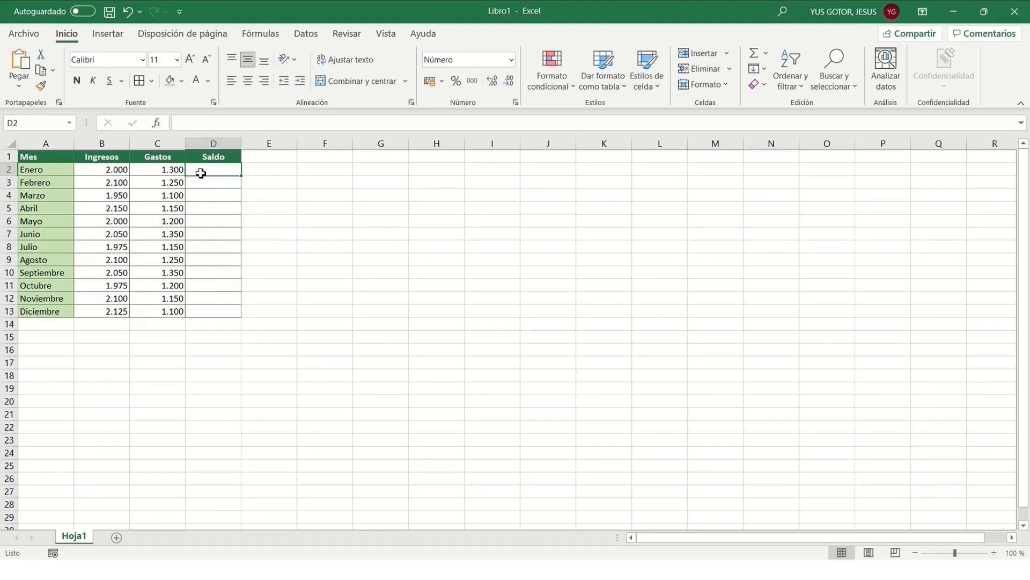
text(=)
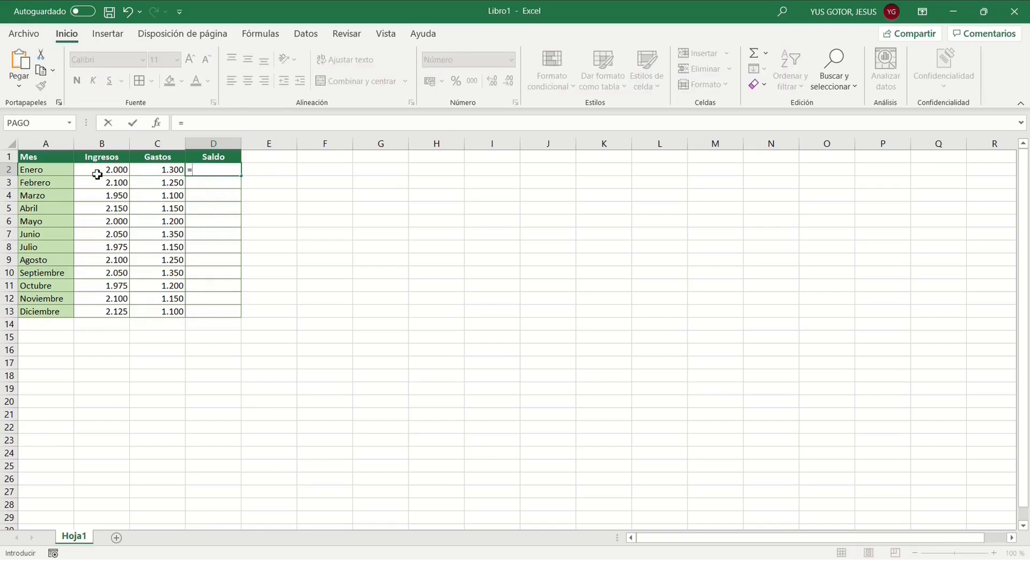
click(97, 172)
text(-)
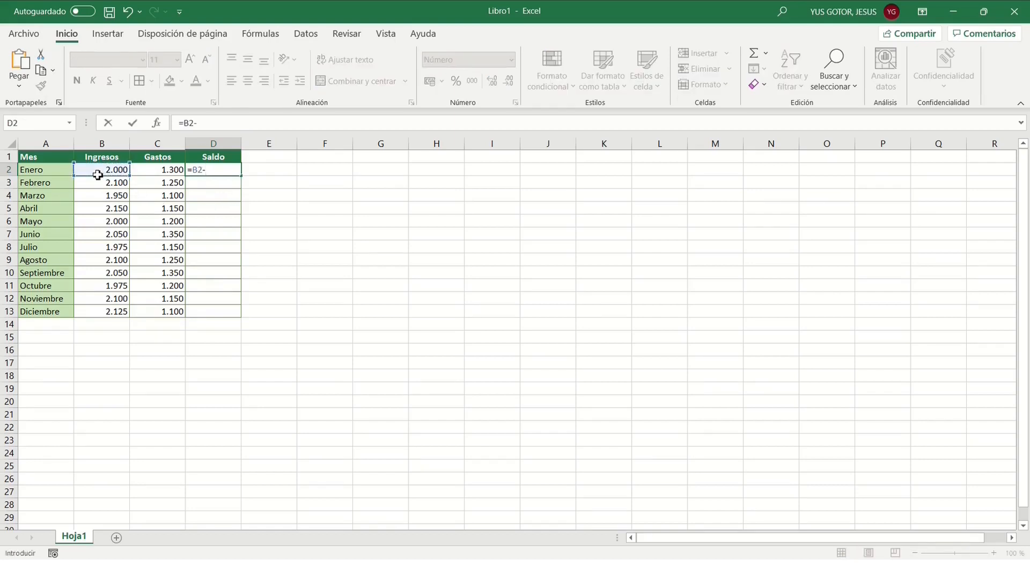
click(149, 171)
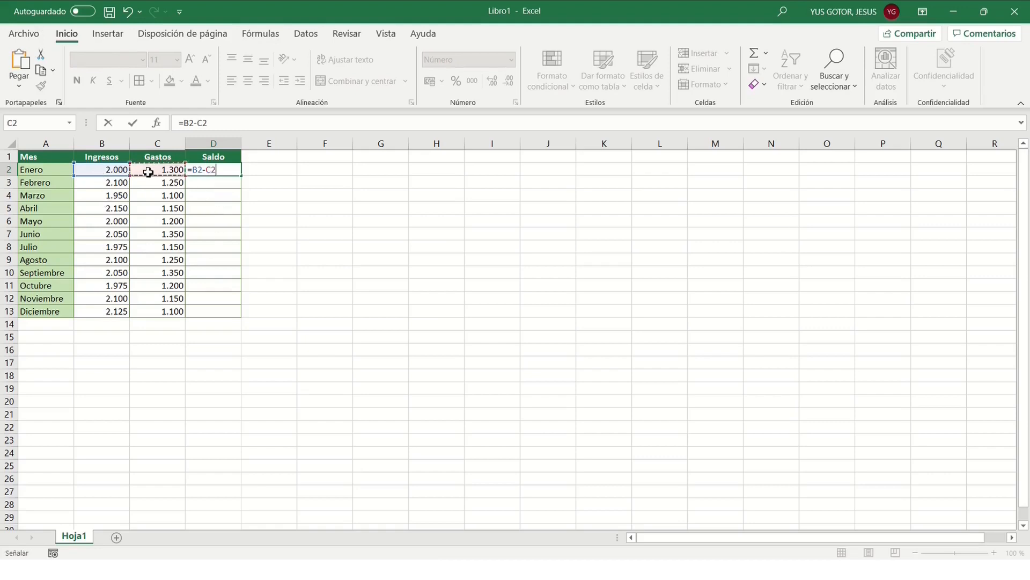
key(Return)
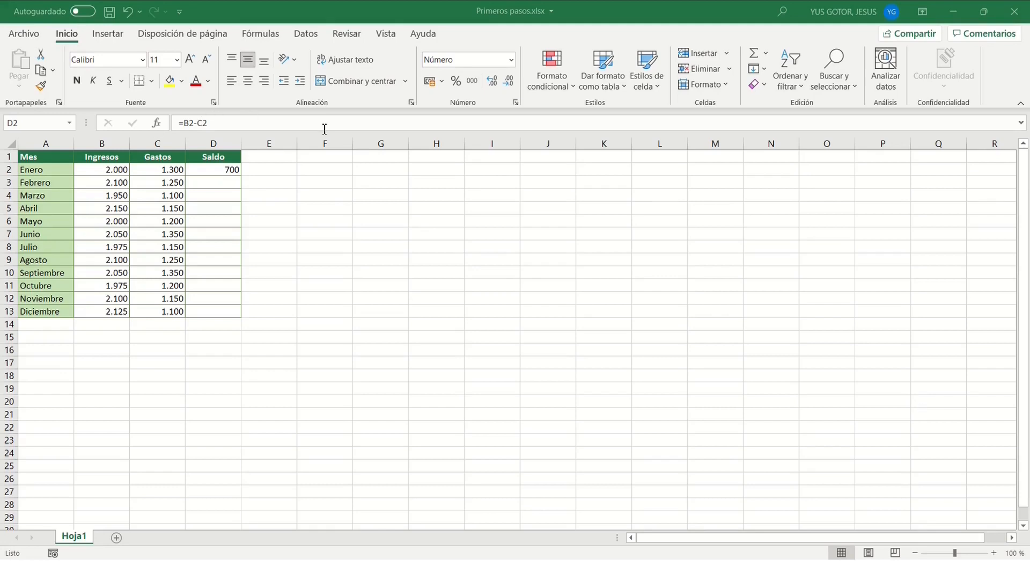
Replace Enero's Saldo formula in D2 with the deliberately wrong sum =B2+C2, picking the referenced cells in the sheet
click(210, 170)
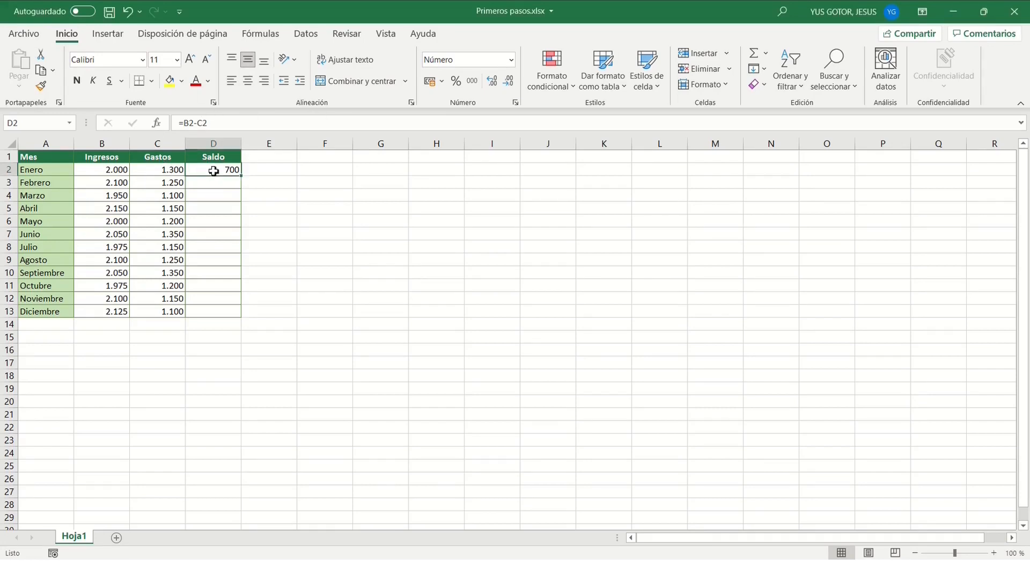
key(Delete)
text(=)
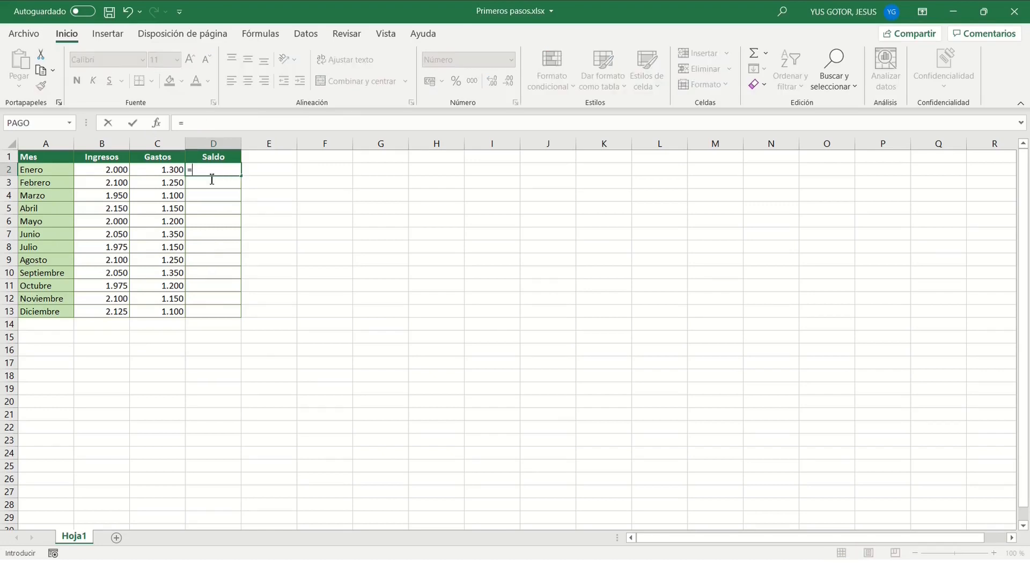
click(116, 173)
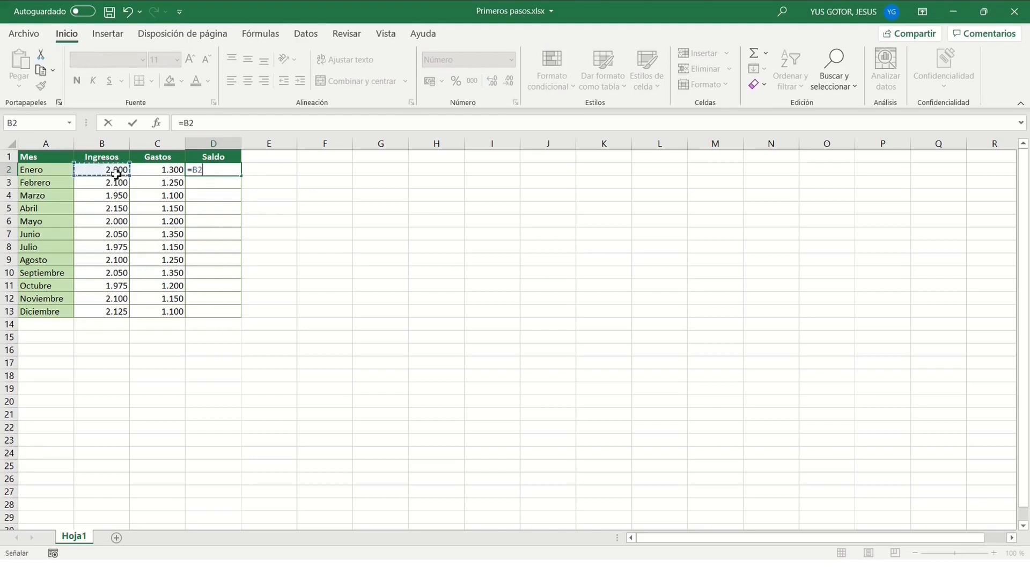
text(+)
click(155, 173)
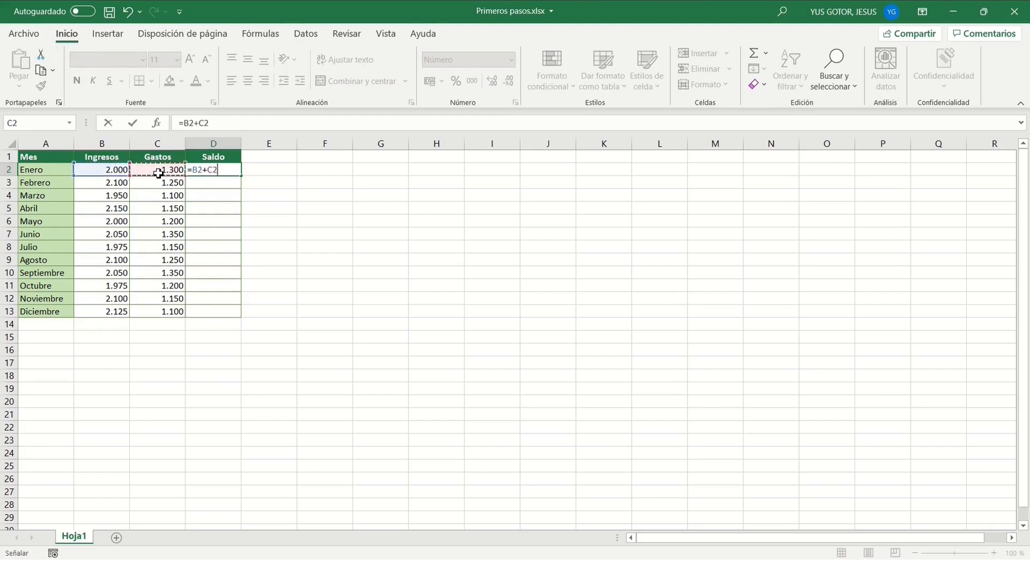
key(Return)
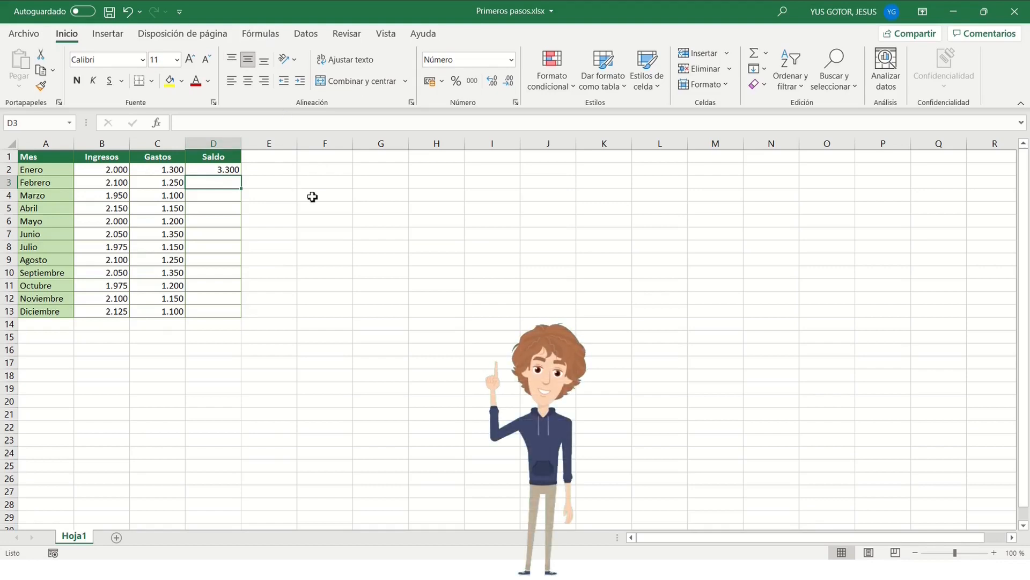
Correct the operator in D2's formula to make it =B2-C2, and undo that correction
click(215, 172)
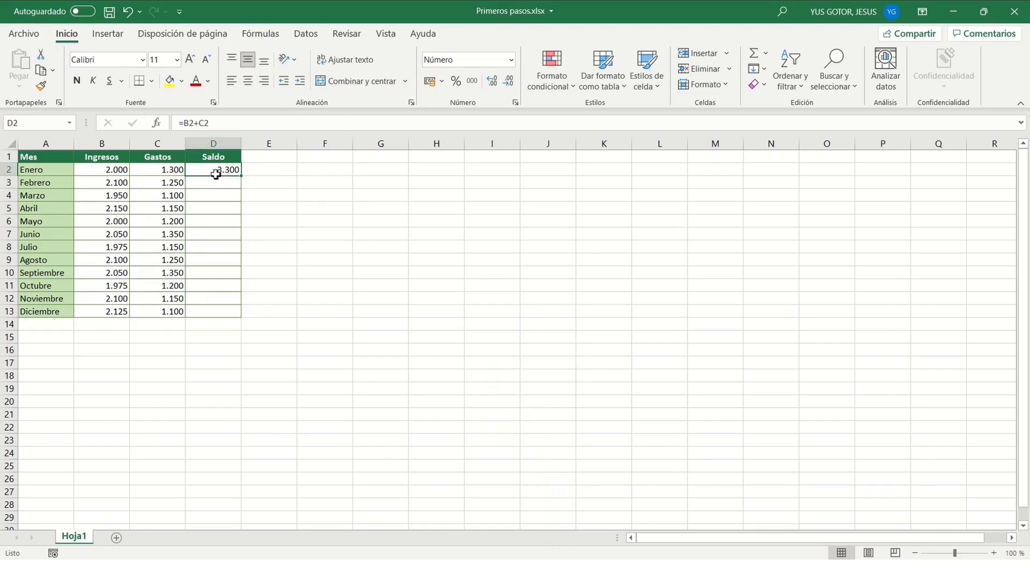
click(203, 128)
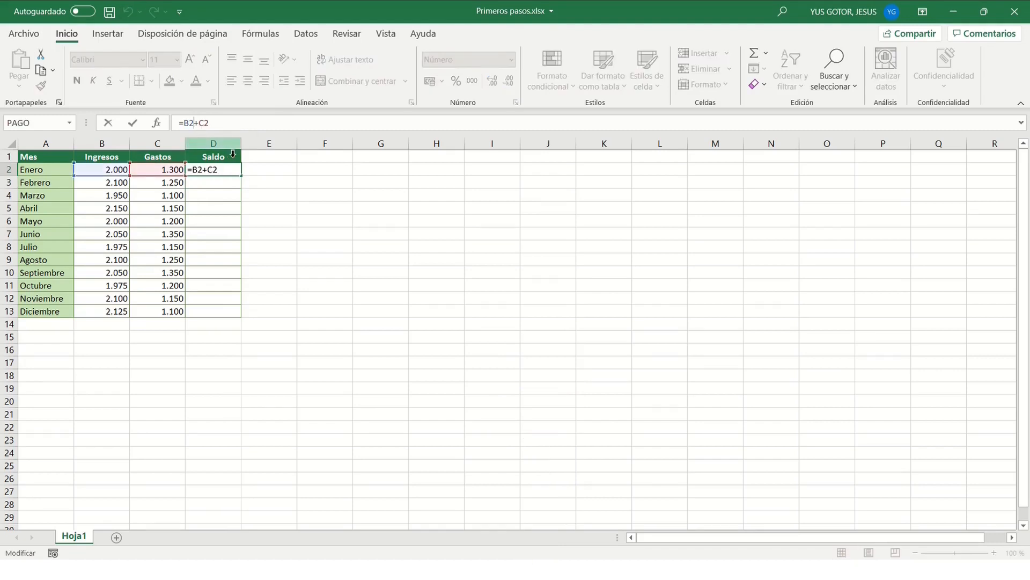
key(Left)
key(Left)
key(BackSpace)
text(-)
key(Return)
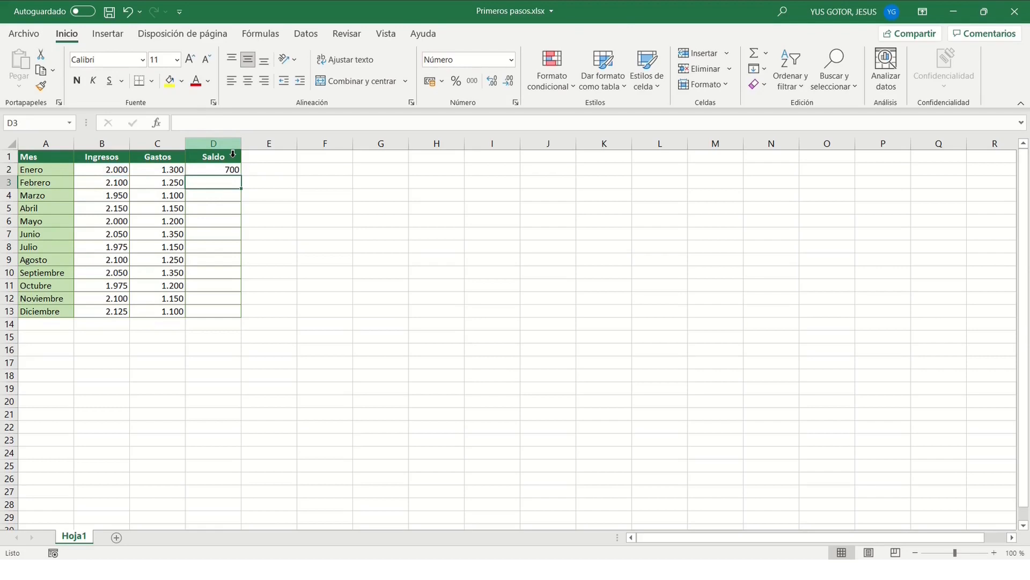
key(ctrl+z)
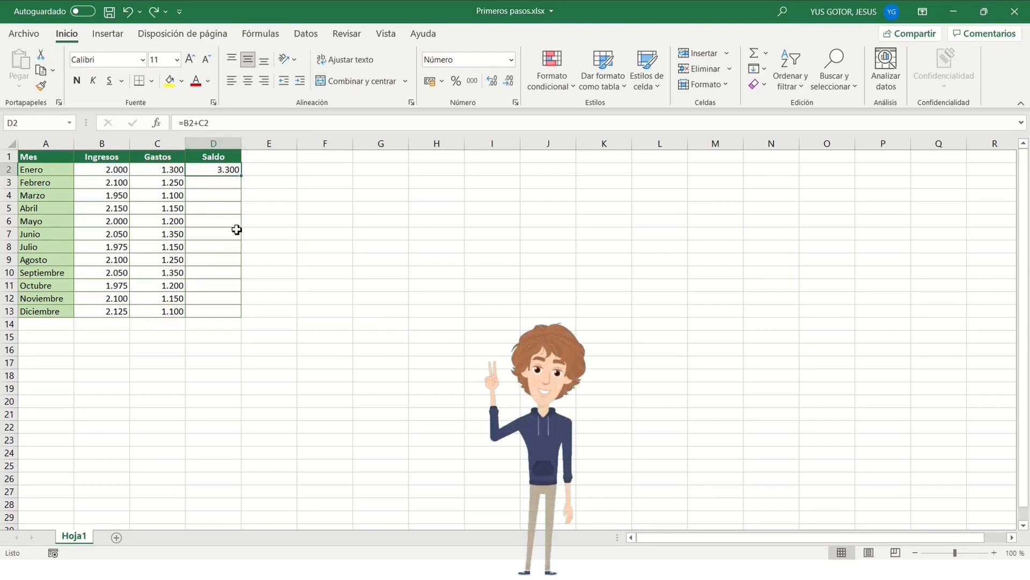
Edit the formula directly inside cell D2 so it subtracts C2 from B2, and undo the edit
double_click(208, 169)
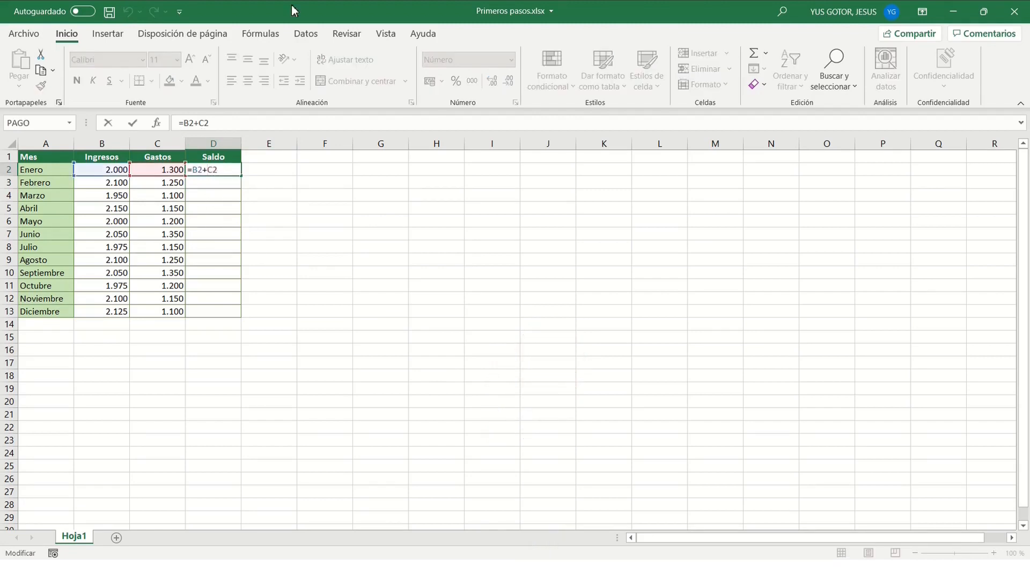
key(BackSpace)
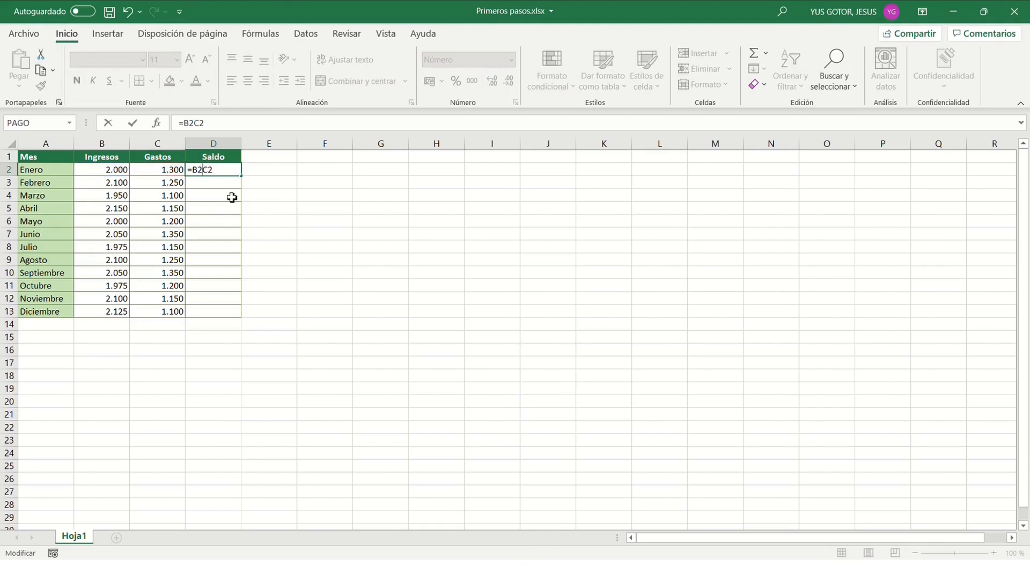
text(-)
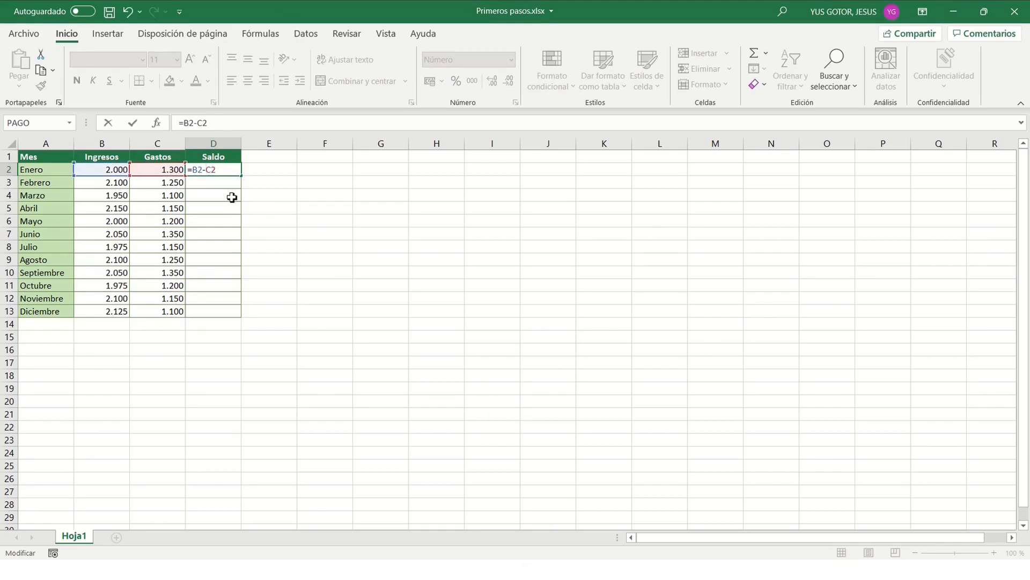
key(Return)
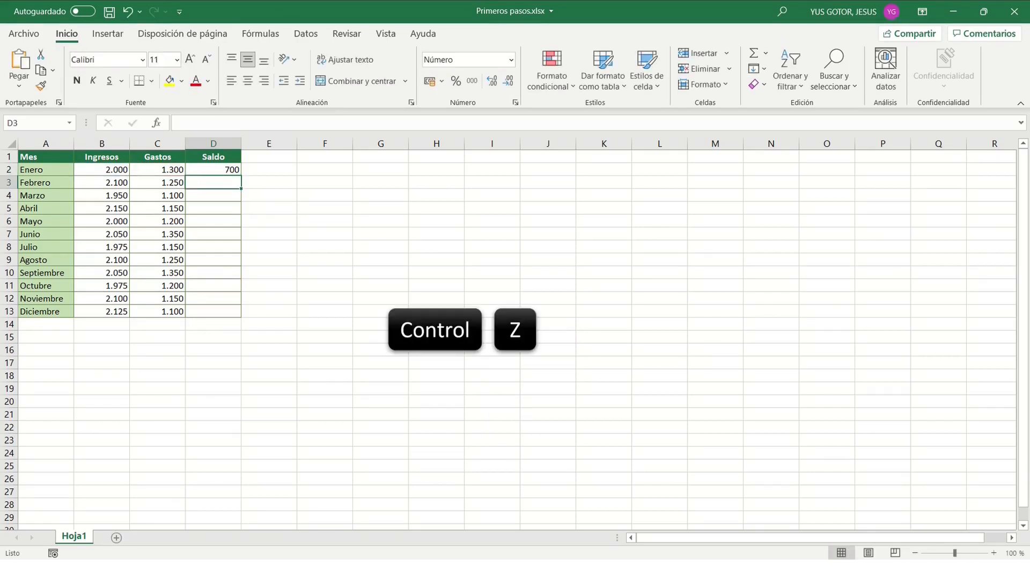
key(ctrl+z)
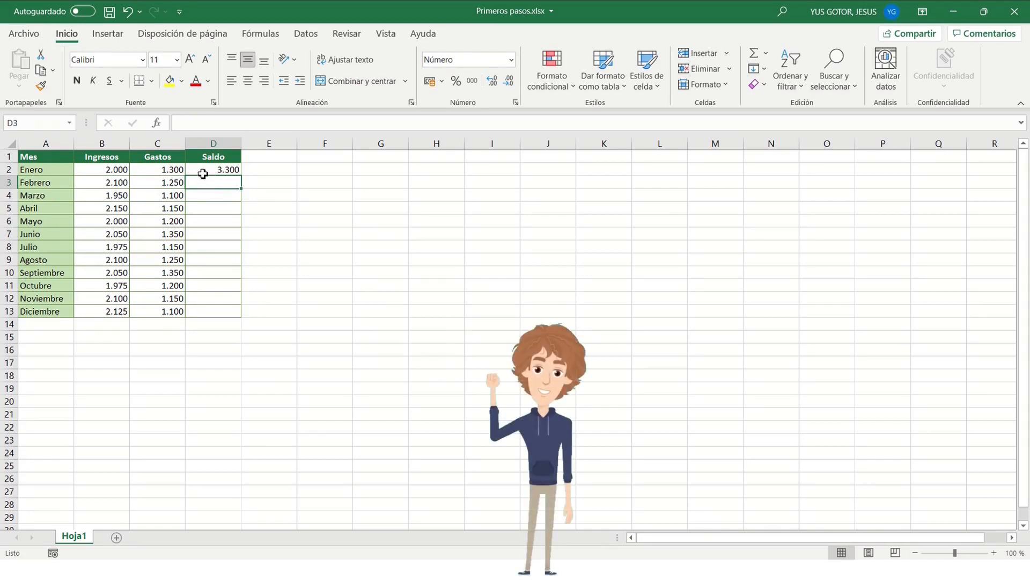
Reopen D2's formula for editing and replace the plus sign with a minus so it reads =B2-C2
click(207, 171)
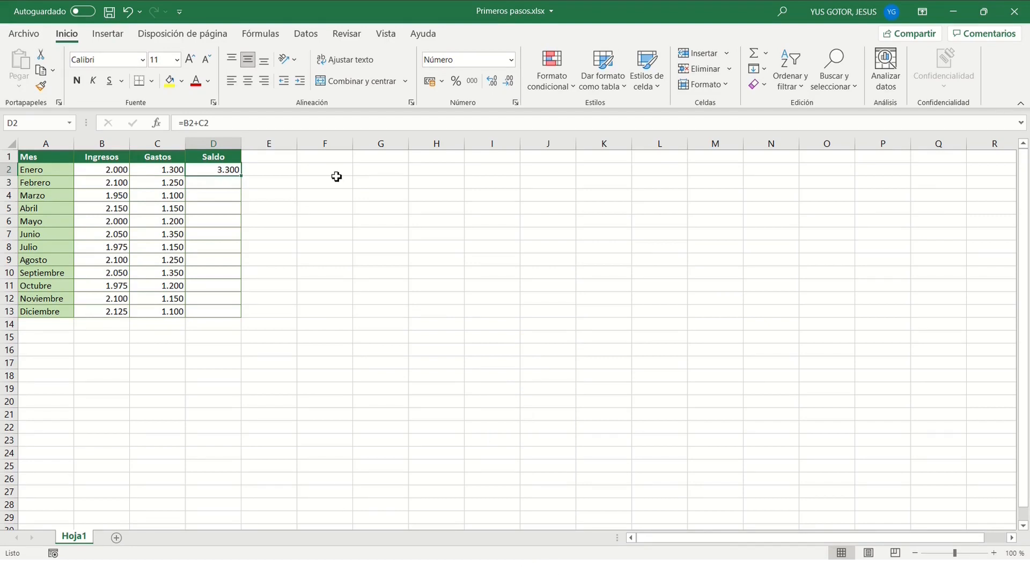
key(F2)
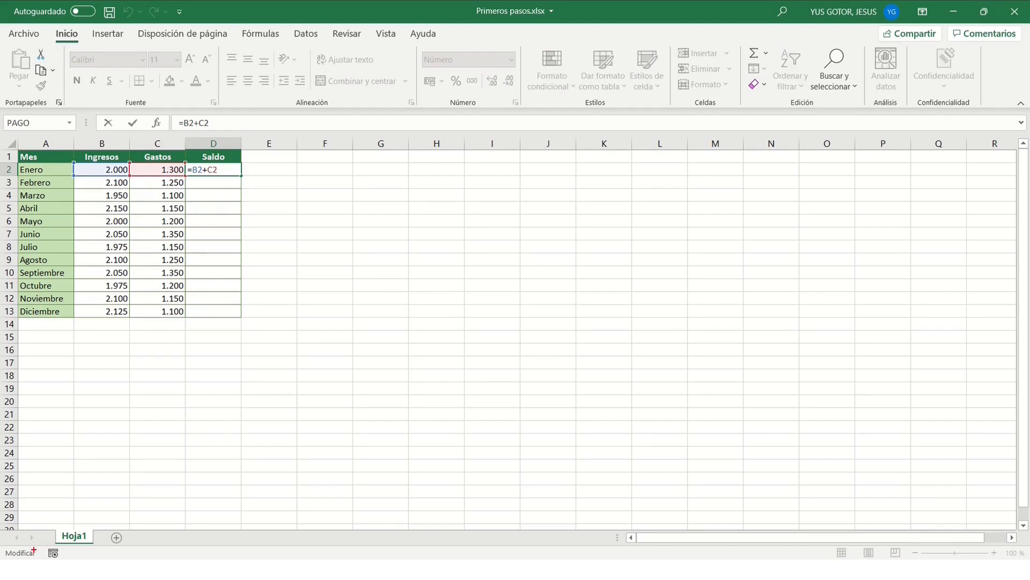
drag(35, 546, 53, 496)
key(Left)
key(Left)
key(BackSpace)
text(-)
key(Return)
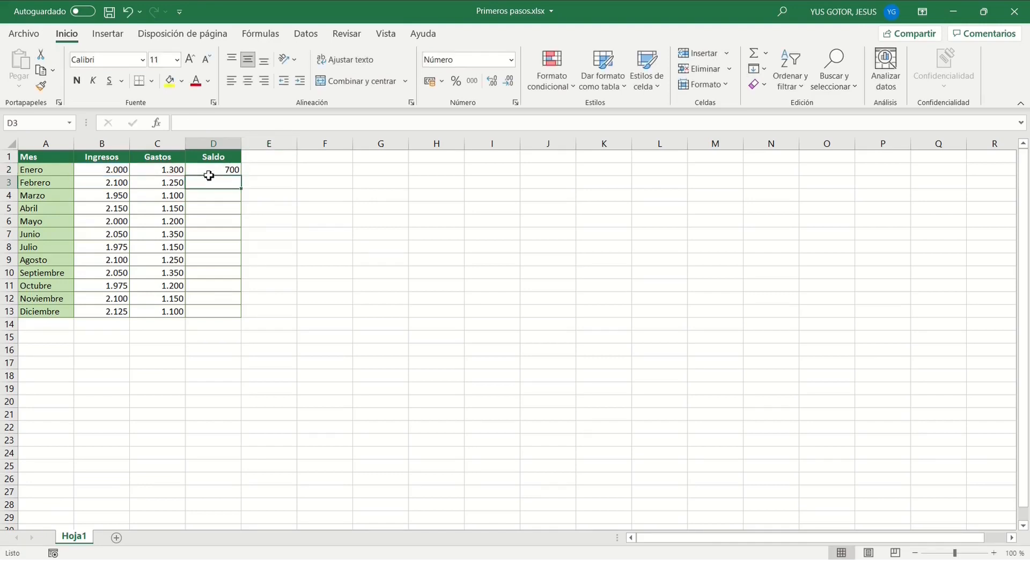
Enter Febrero's Saldo formula =B3-C3 in cell D3, picking the referenced cells in the sheet
click(221, 172)
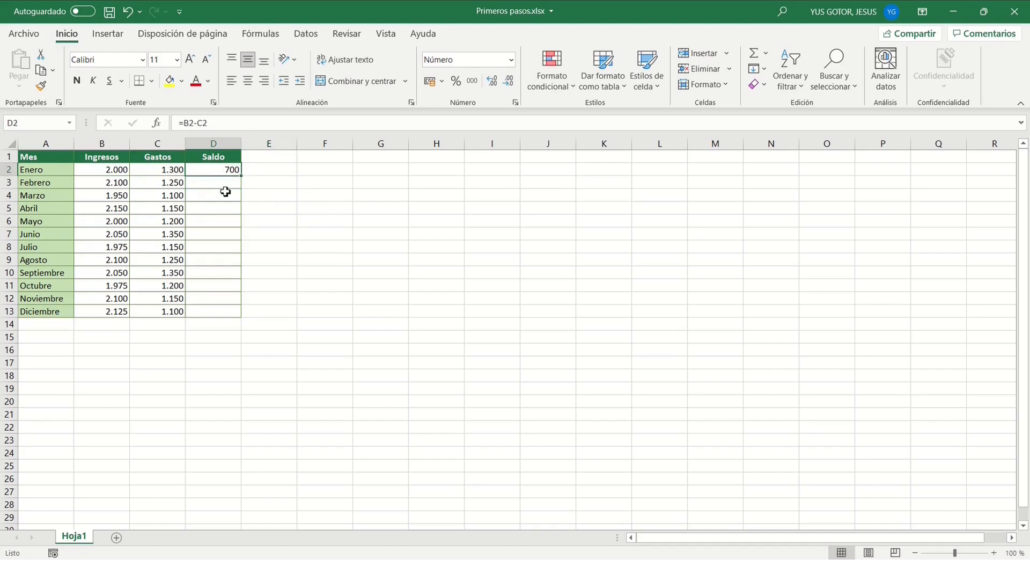
drag(219, 184, 212, 314)
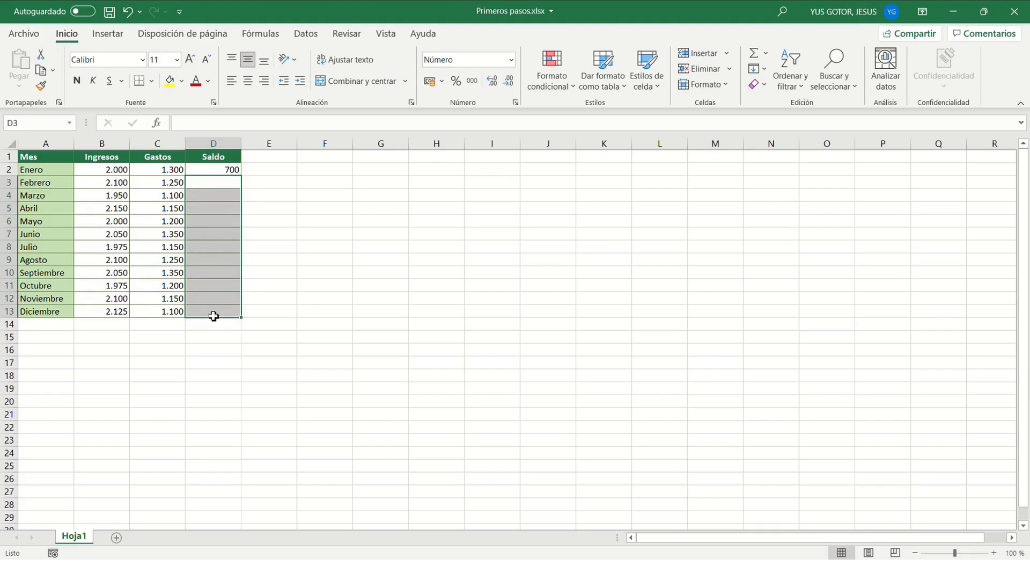
click(212, 183)
text(=)
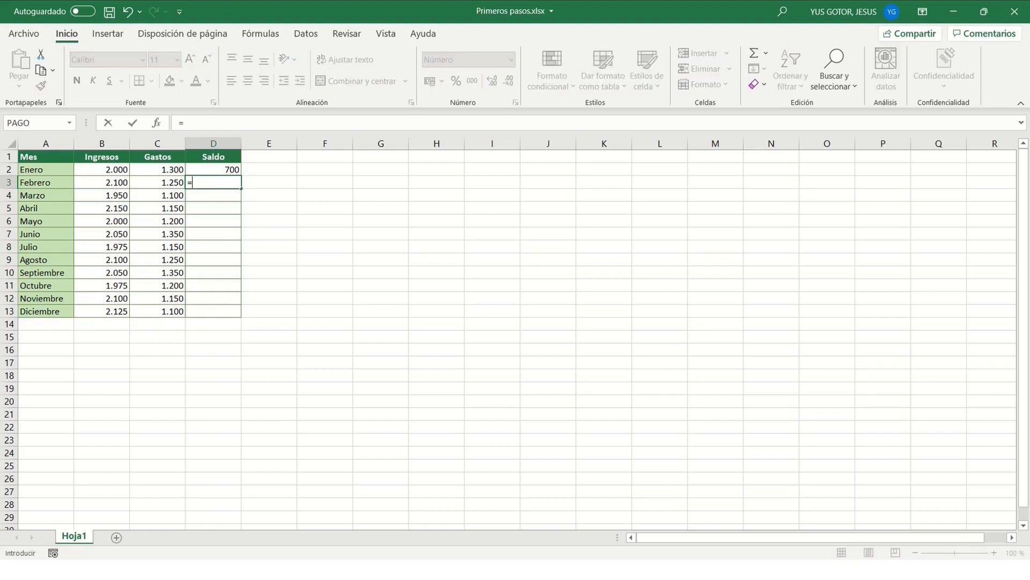
click(112, 187)
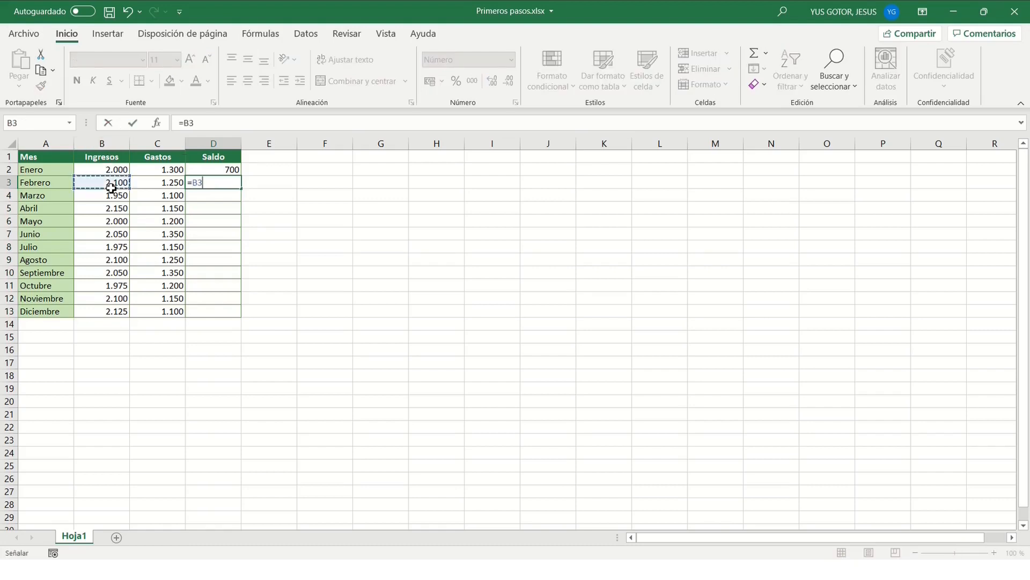
text(-)
click(172, 189)
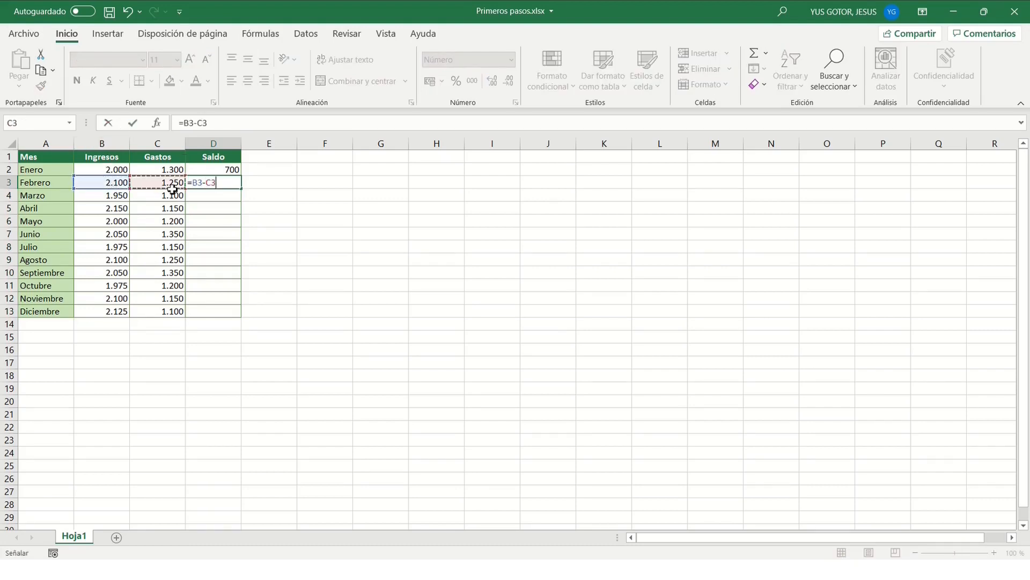
key(Return)
Enter Marzo's Saldo formula =B4-C4 in cell D4, picking the Ingresos and Gastos cells of that row
text(=)
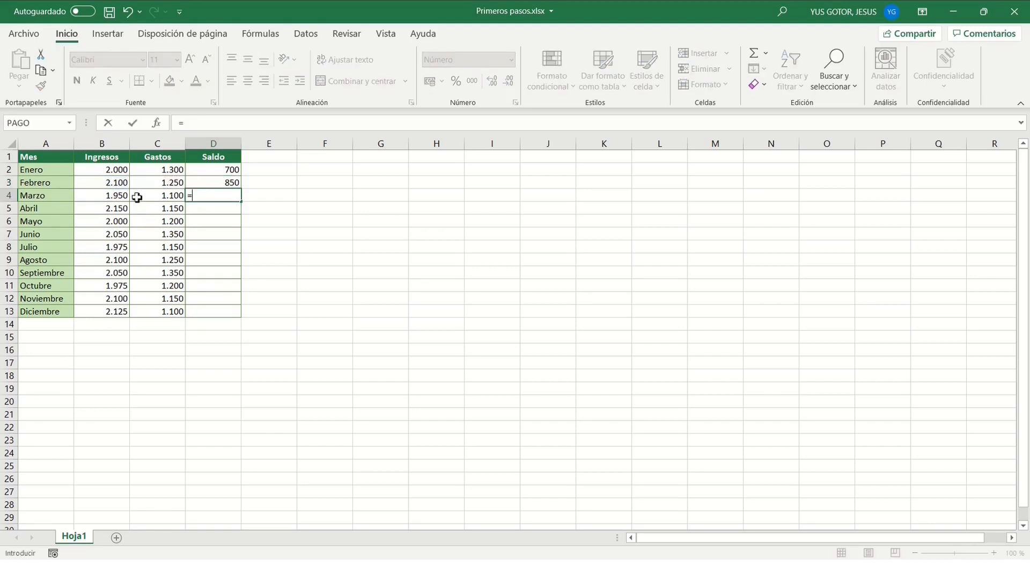
click(117, 199)
text(-)
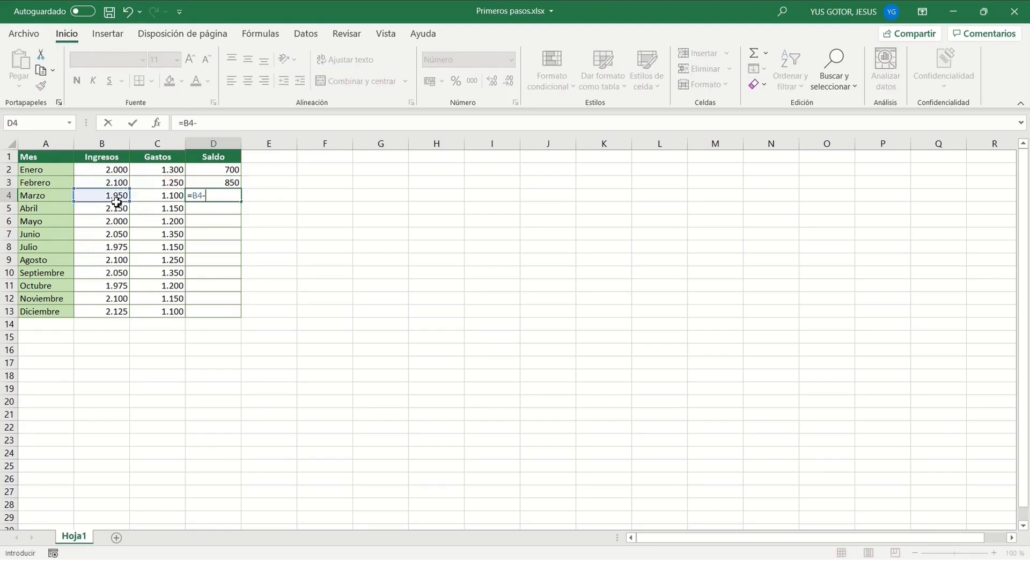
click(170, 199)
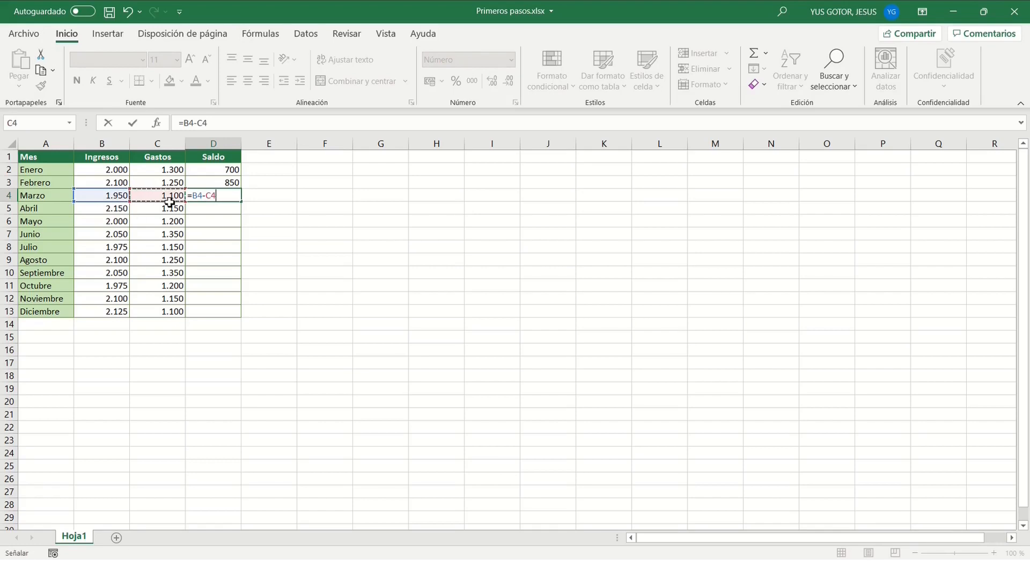
key(Return)
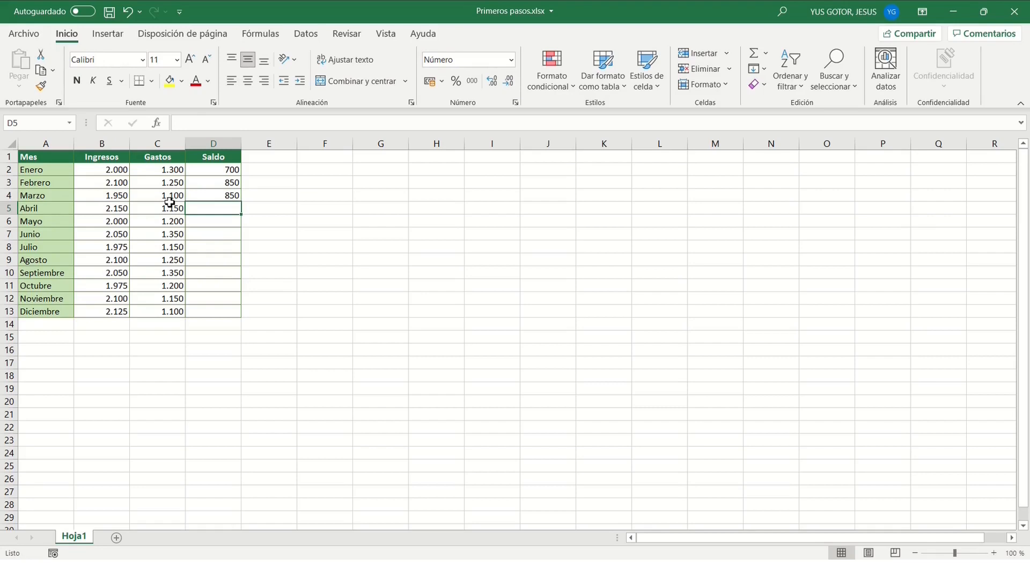
Clear the contents of the Saldo cells D3:D6, removing the Febrero and Marzo formulas
drag(211, 185, 212, 220)
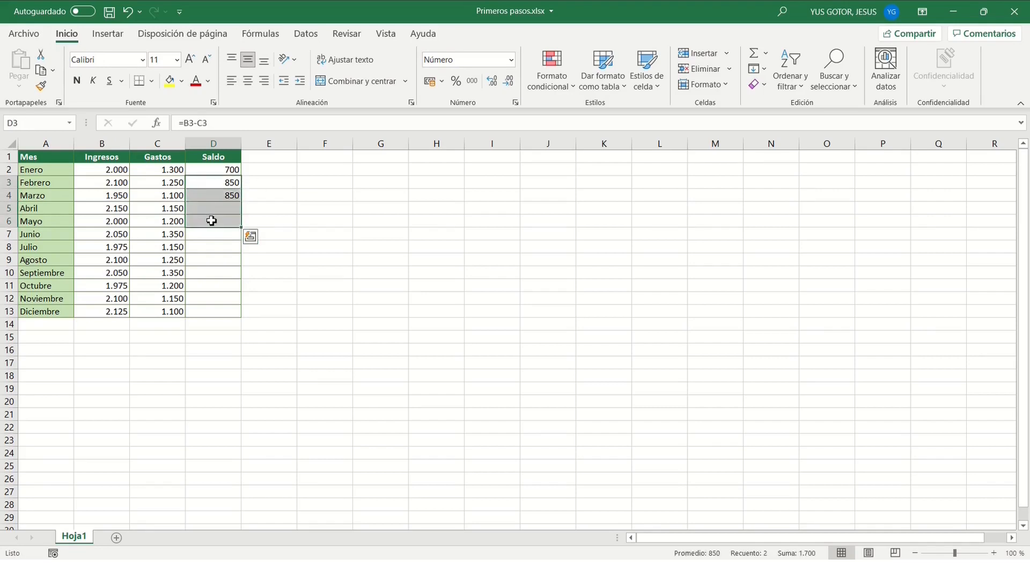
key(Delete)
click(217, 196)
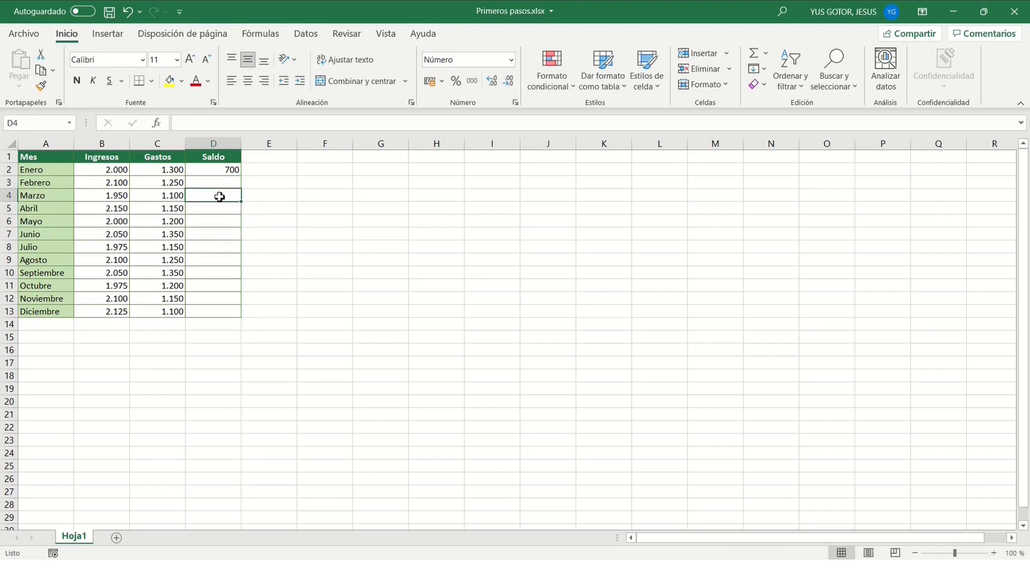
Copy Enero's Saldo formula from D2 into Febrero's cell D3, end copy mode, and reselect D2 to compare its formula
click(218, 168)
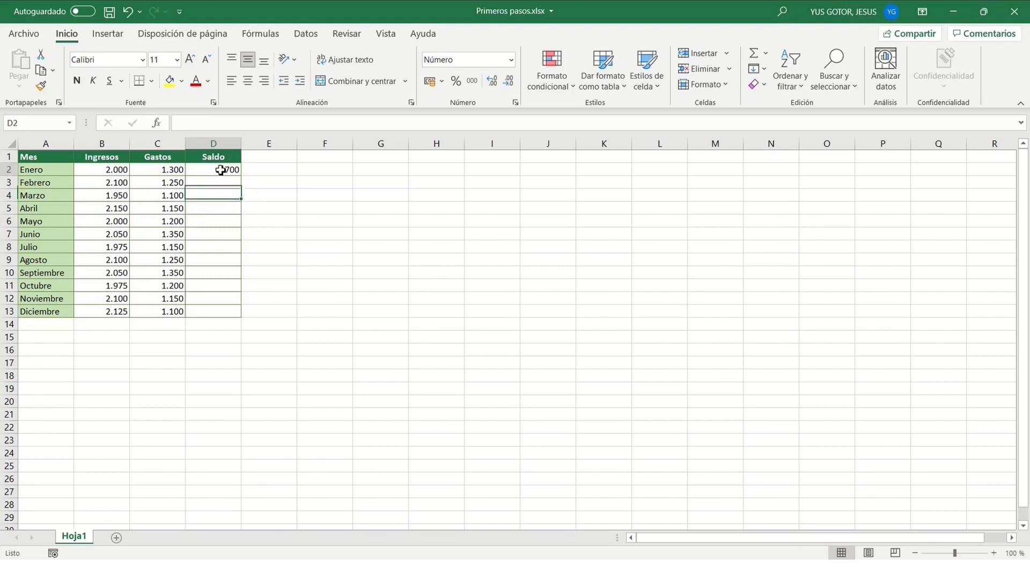
click(45, 73)
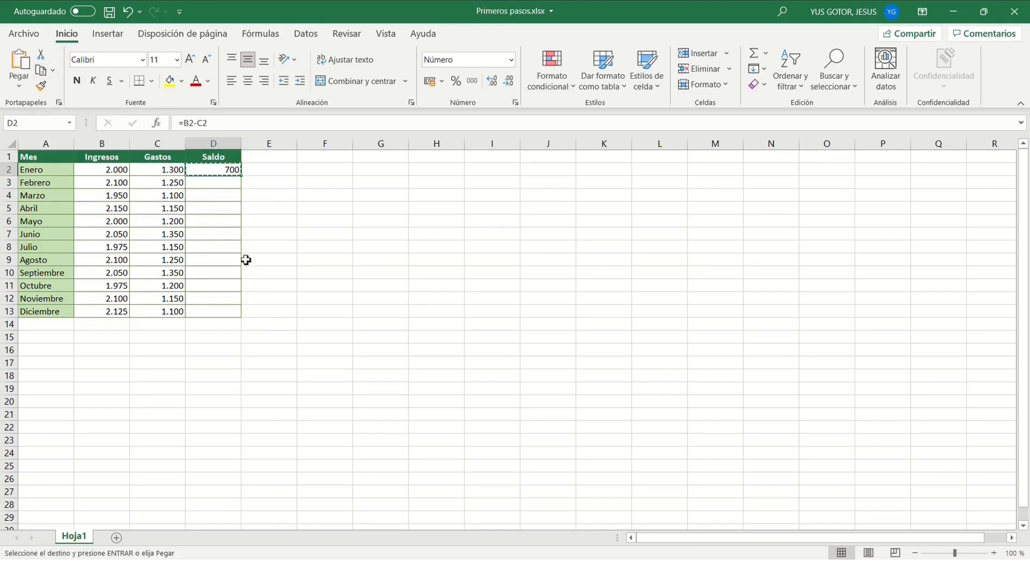
click(213, 186)
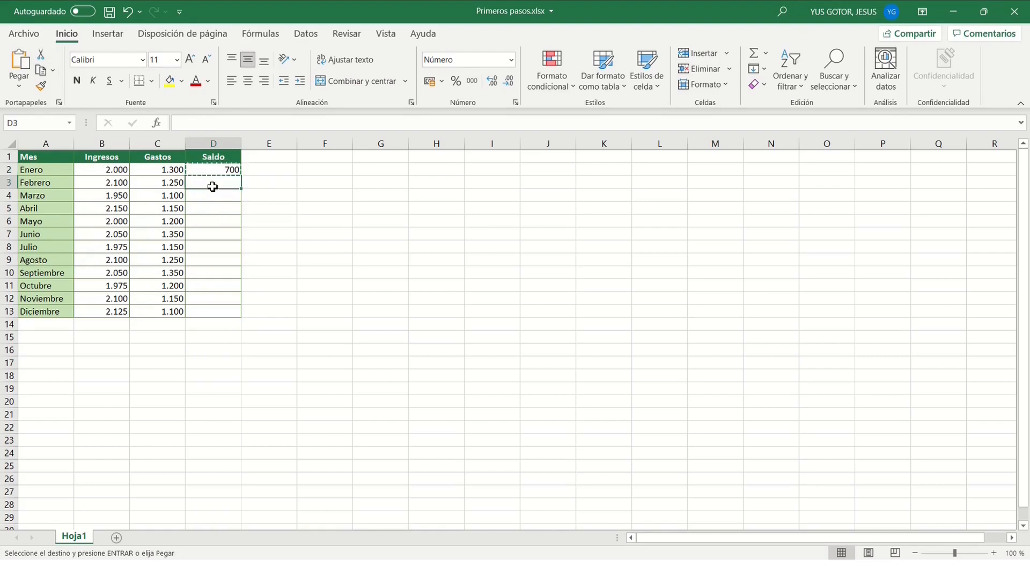
click(18, 63)
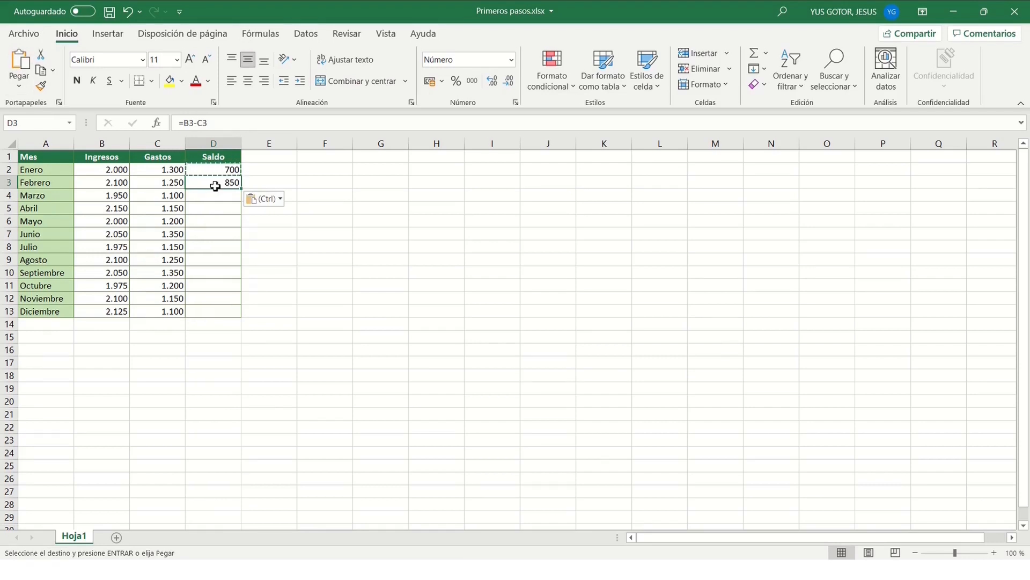
key(Escape)
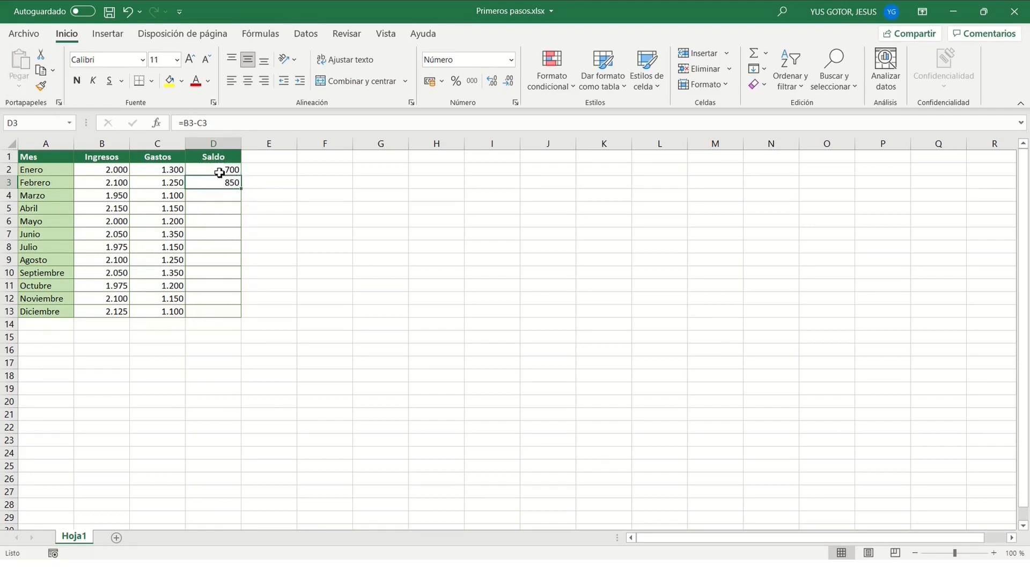
click(220, 172)
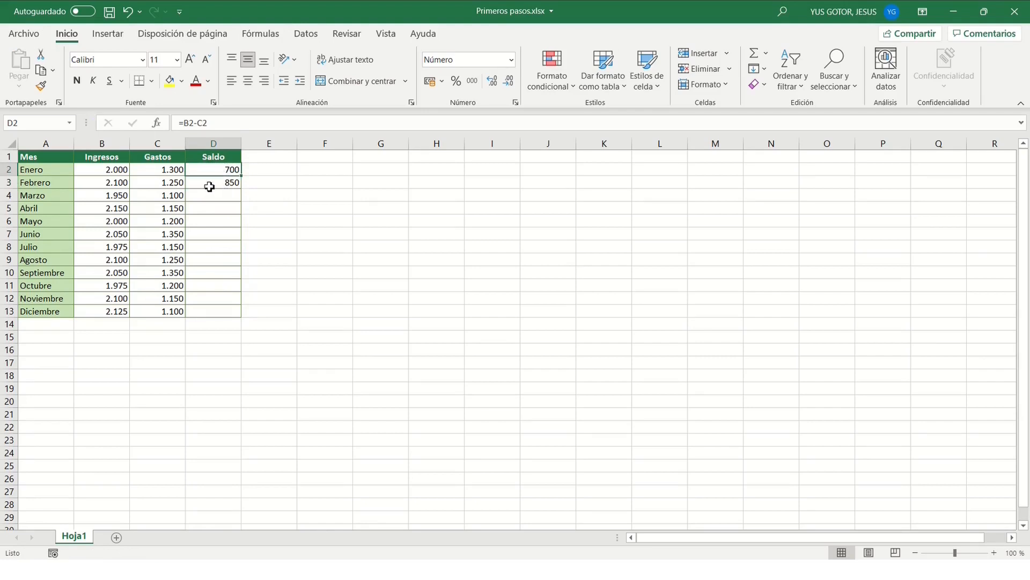
Copy Febrero's Saldo formula from D3 and paste it into Marzo's cell D4
click(209, 187)
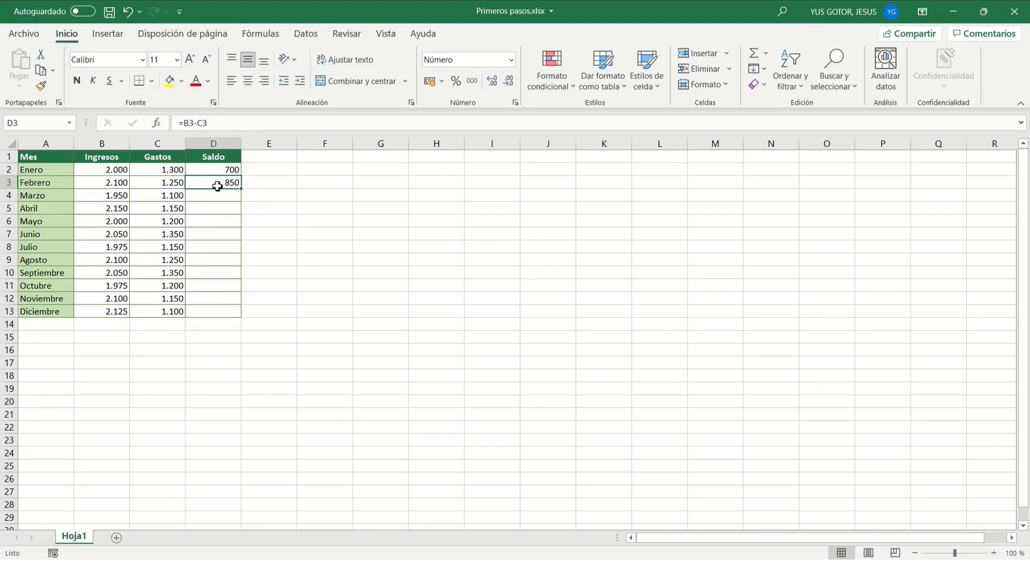
key(ctrl+c)
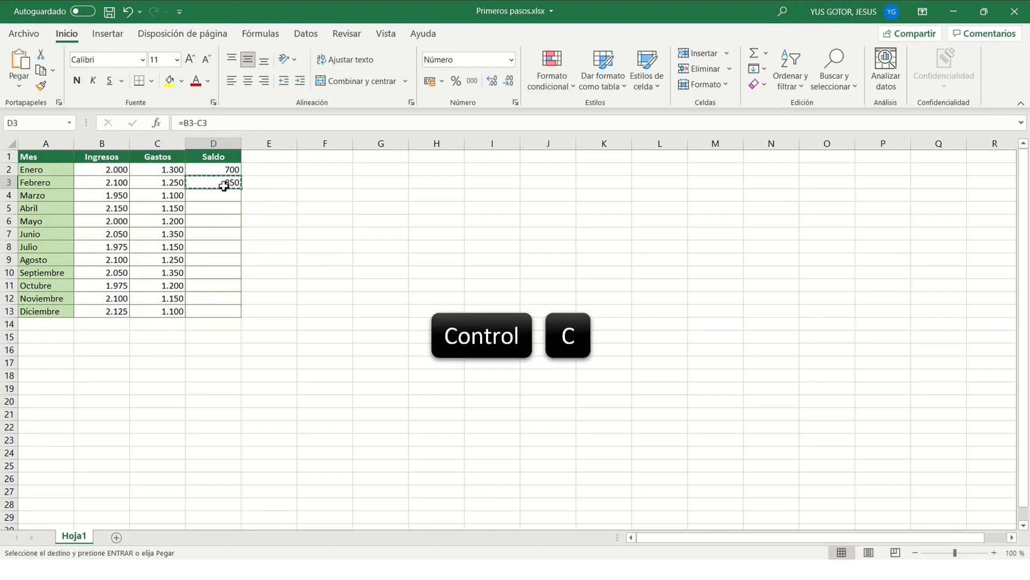
click(210, 198)
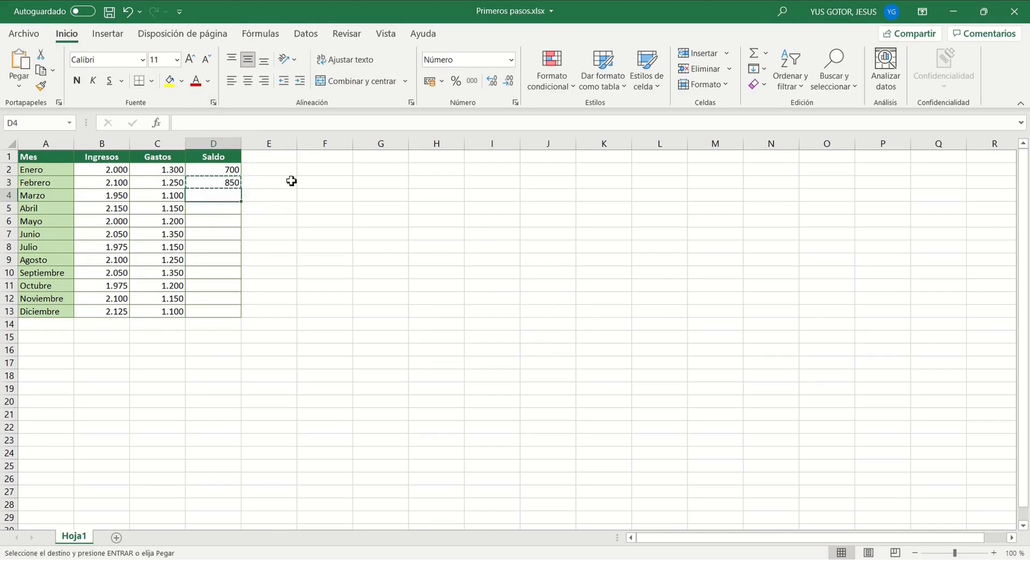
key(ctrl+v)
Copy Marzo's Saldo formula from D4 and paste it into the range D5:D13, from Abril to Diciembre
key(ctrl+c)
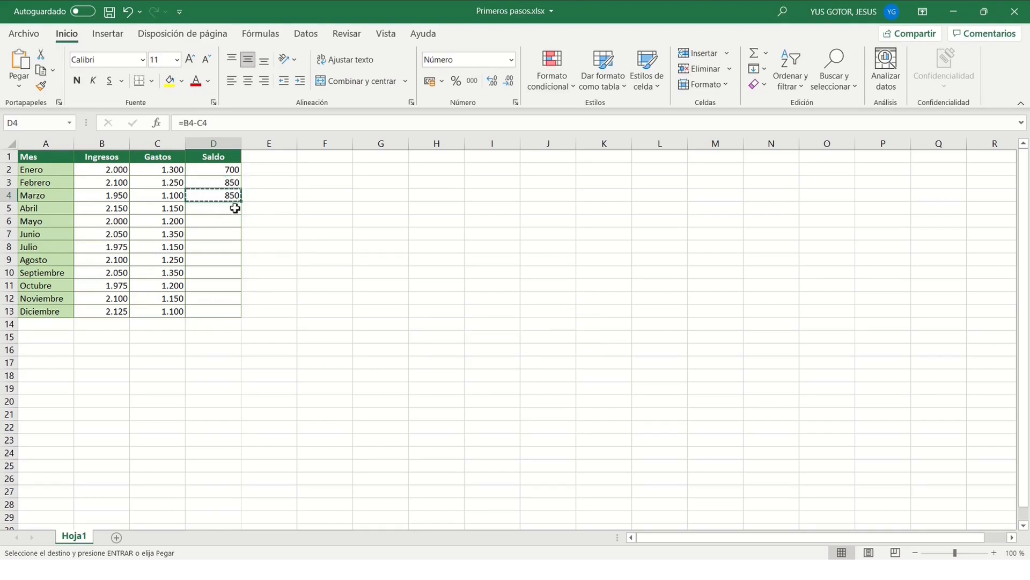
drag(221, 212, 230, 311)
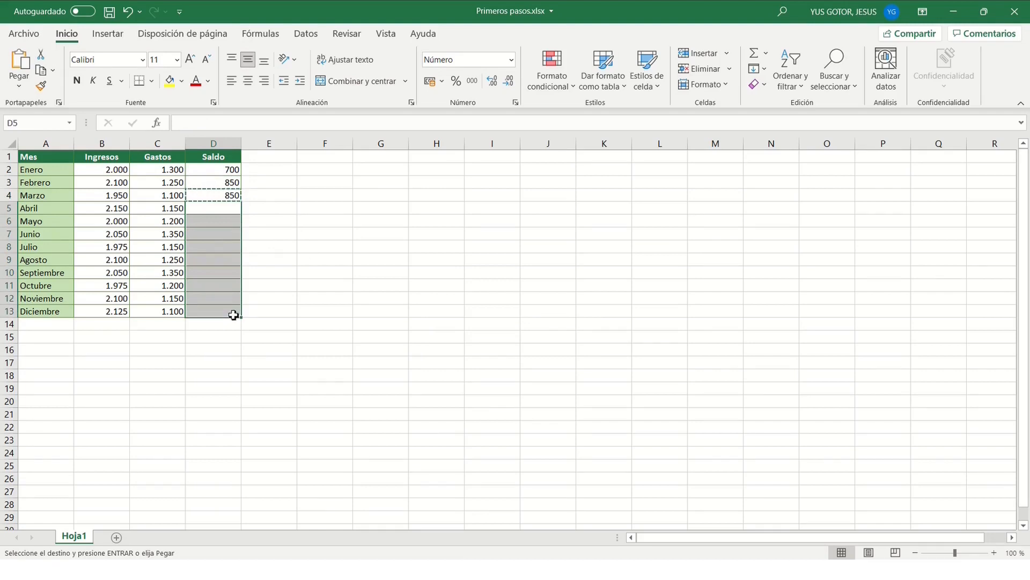
key(ctrl+v)
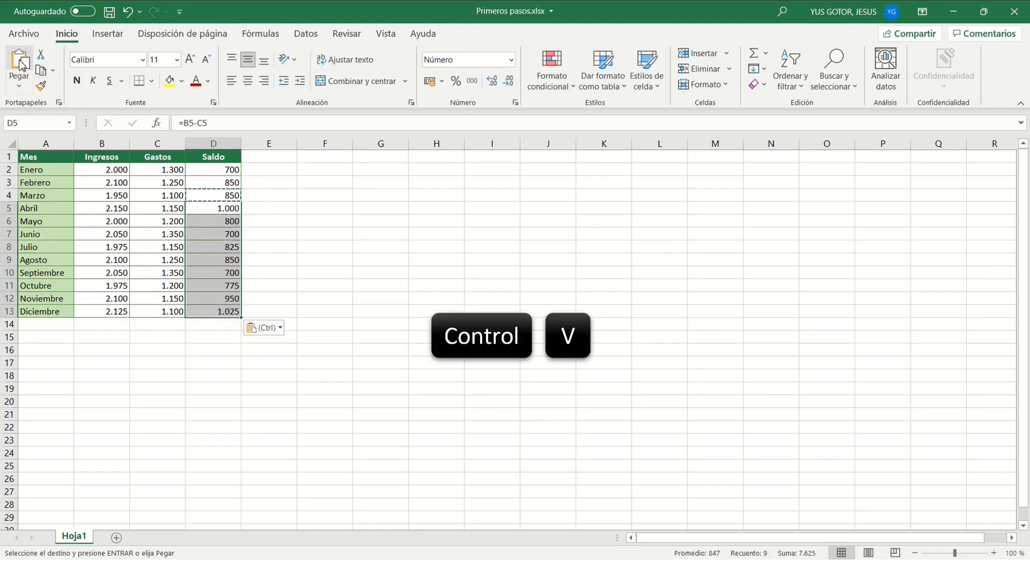
click(296, 201)
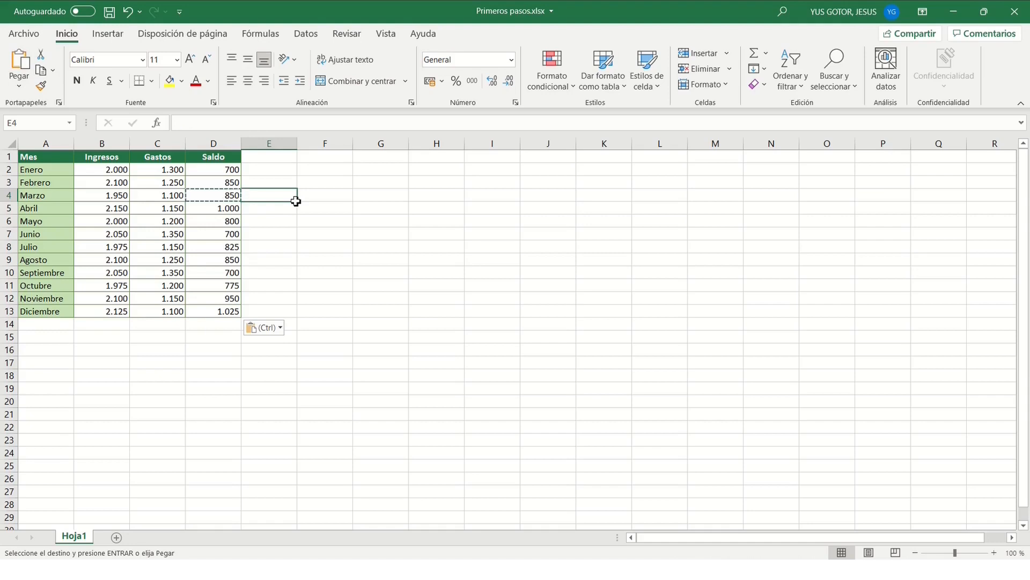
Clear the Saldo cells D3:D13 and fill Enero's formula from D2 down through Diciembre in D13
drag(221, 183, 219, 316)
key(Delete)
key(Up)
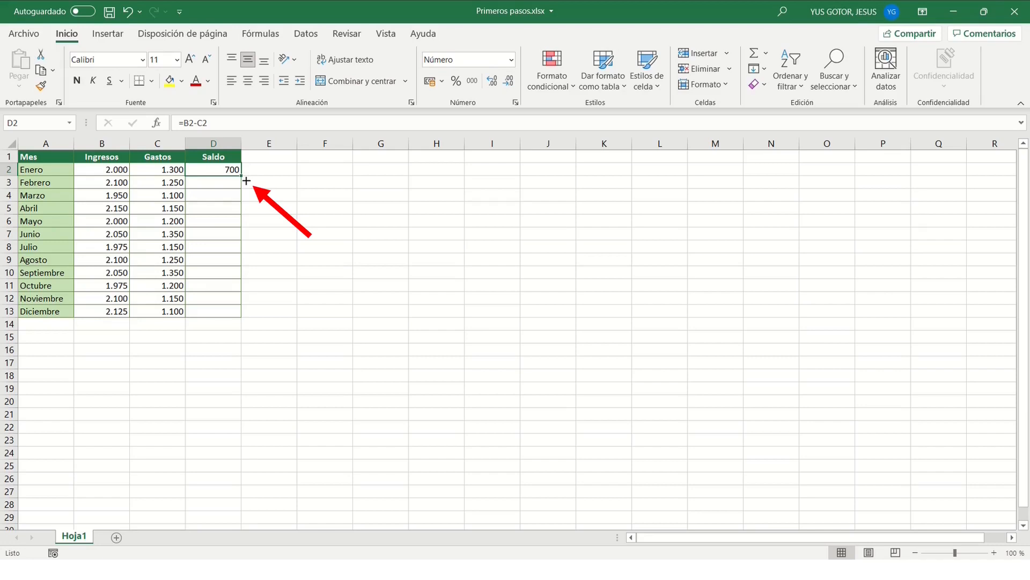
drag(247, 181, 244, 321)
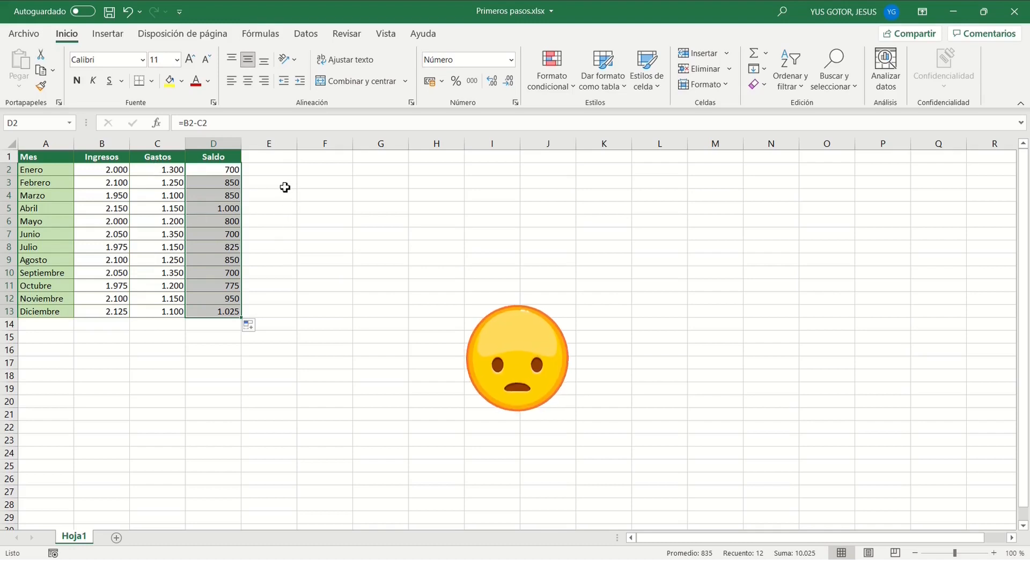
Clear D3:D13 again and extend D2's formula down column D far past the table, to about row 7952
drag(223, 184, 226, 311)
key(Delete)
key(Up)
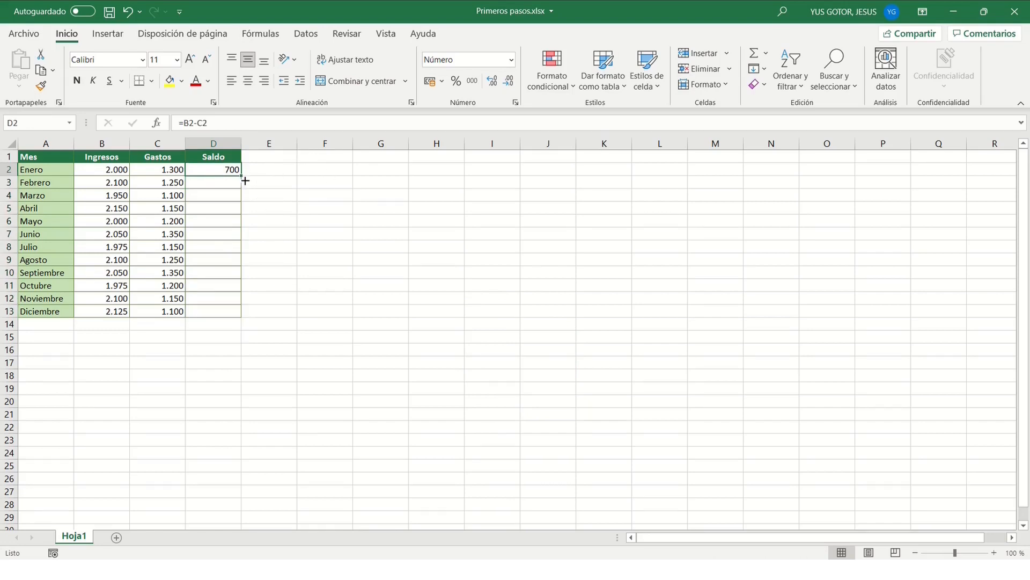
drag(246, 180, 227, 490)
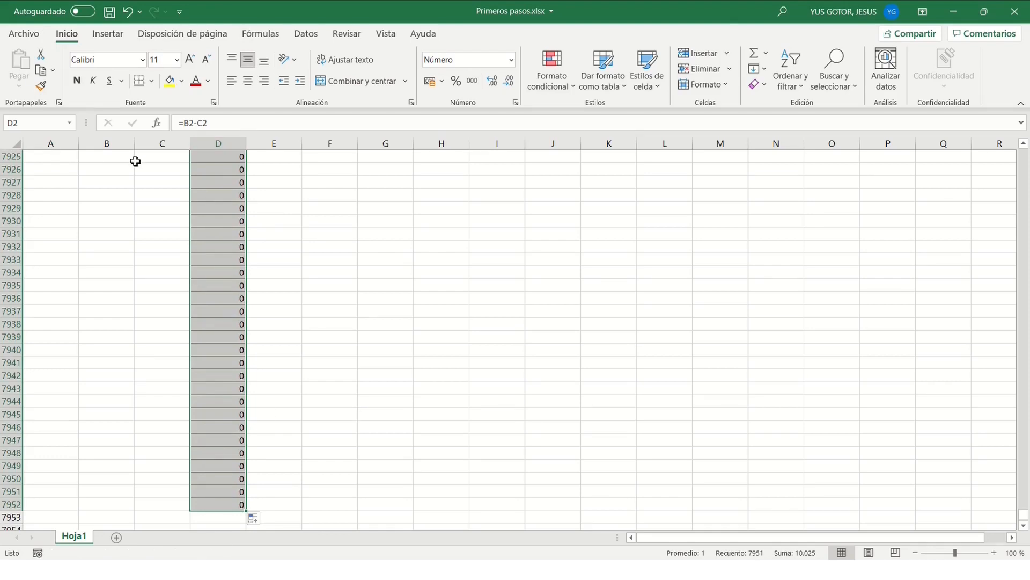
Undo the overlong fill of column D and autofill D2's formula down only to the table's last row, D13
click(276, 240)
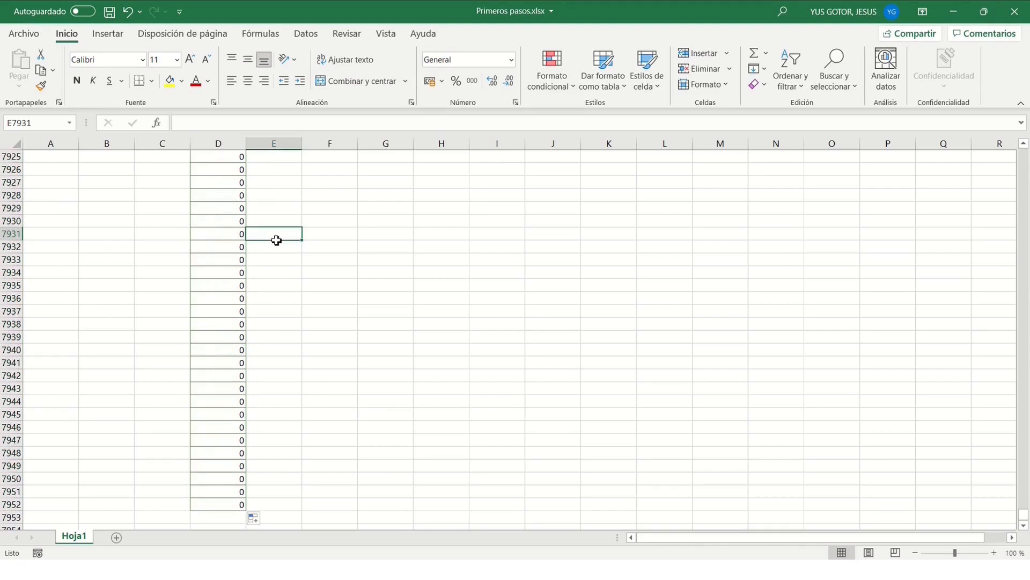
key(ctrl+Home)
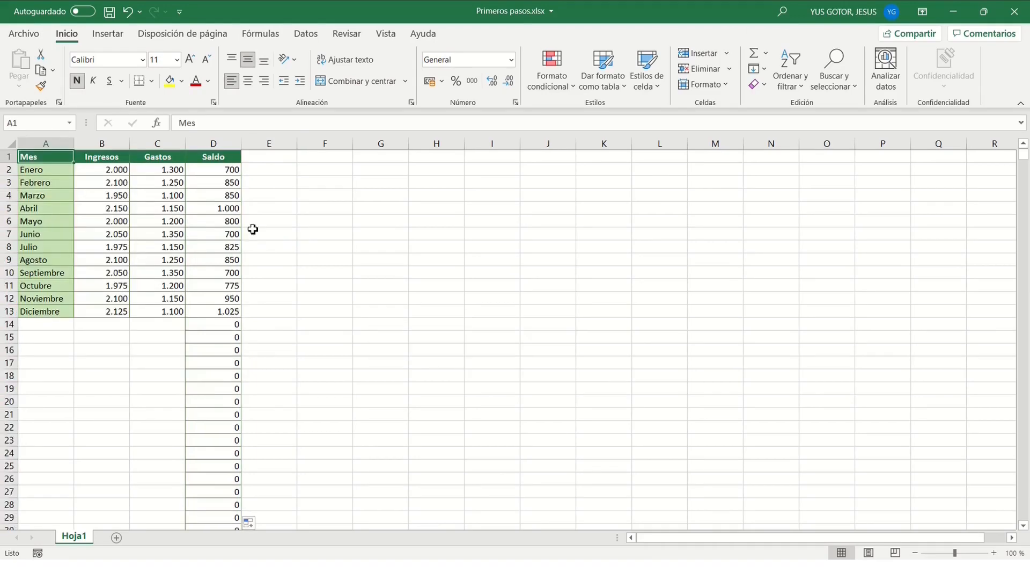
key(ctrl+z)
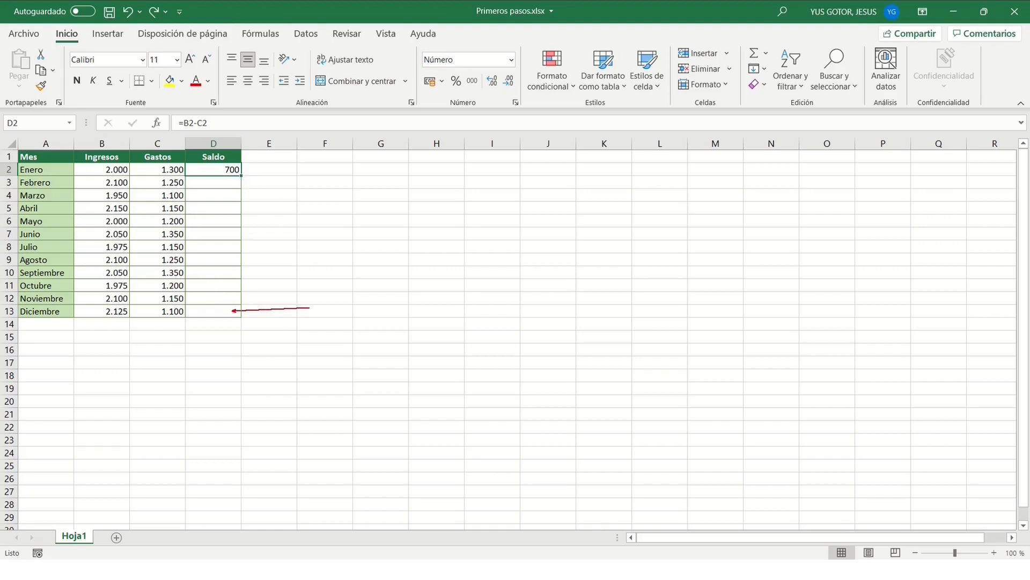
double_click(246, 180)
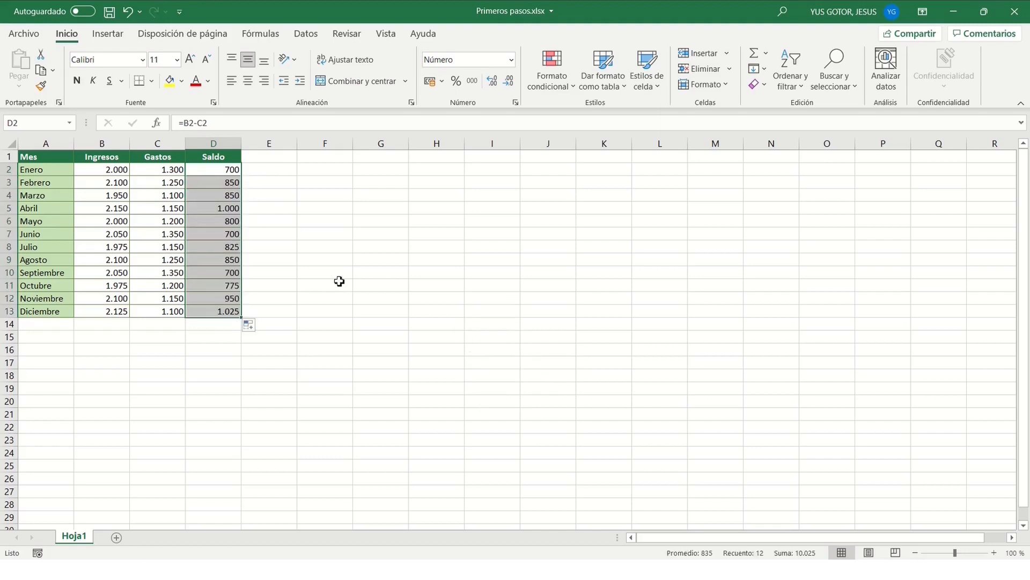